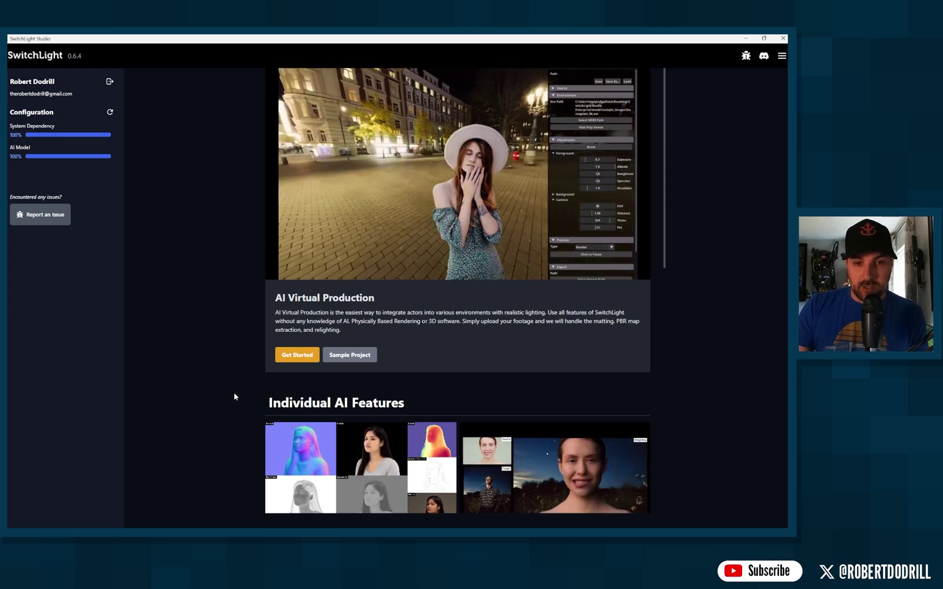
Step: Examine the Material Extraction feature and its description of the PBR maps it extracts from an image sequence
scroll(388, 393, "down", 3)
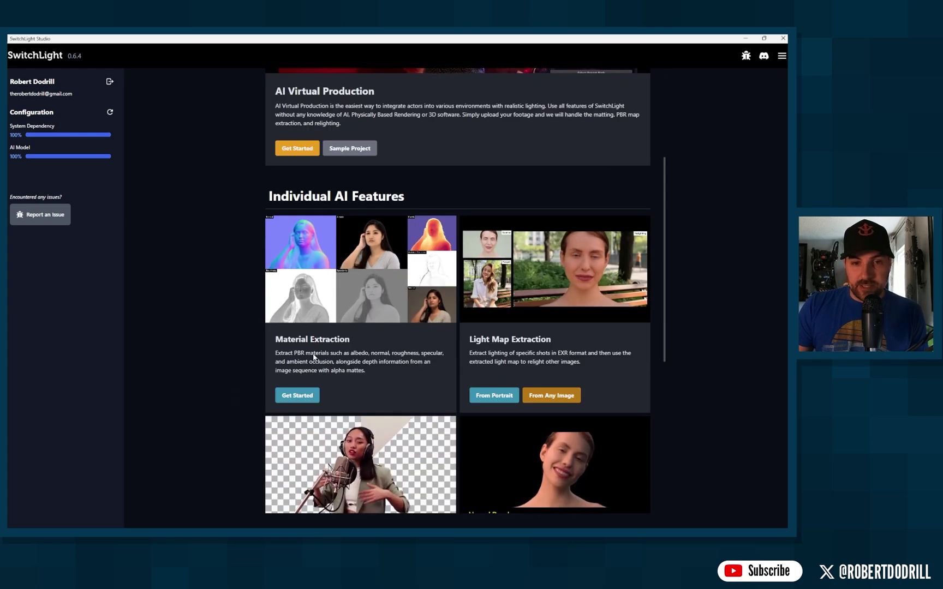
left_click_drag(275, 354, 441, 364)
left_click(400, 360)
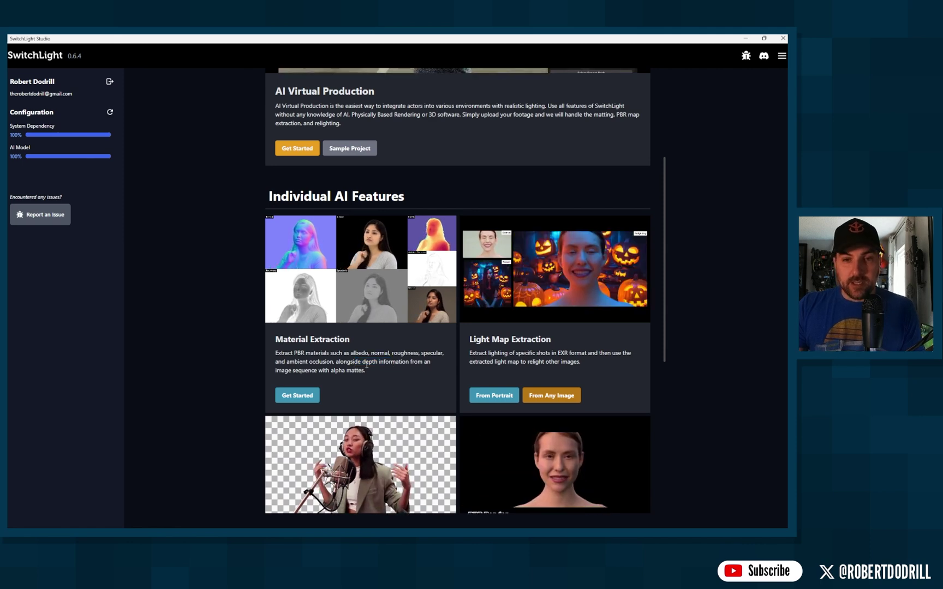
scroll(367, 372, "up", 1)
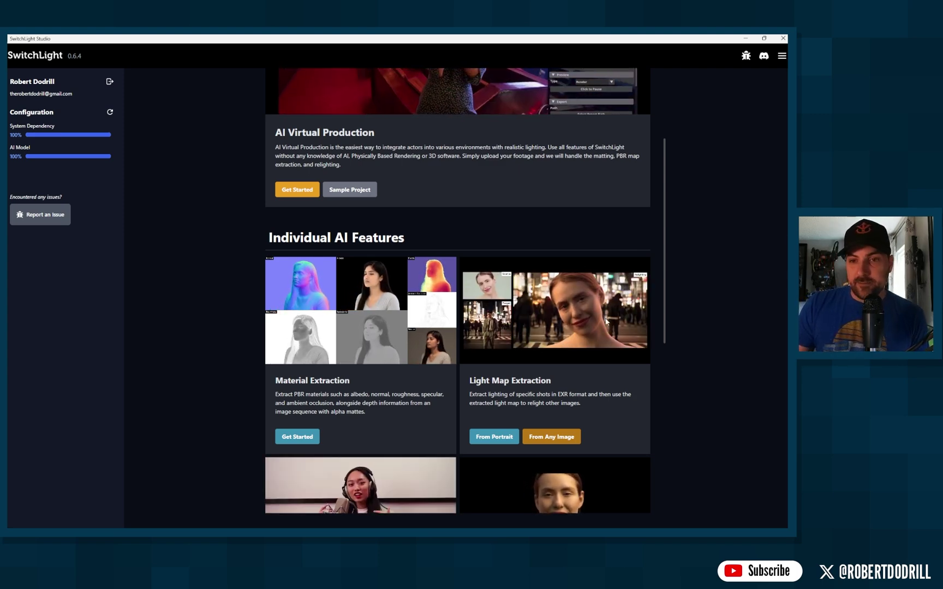
scroll(569, 317, "up", 1)
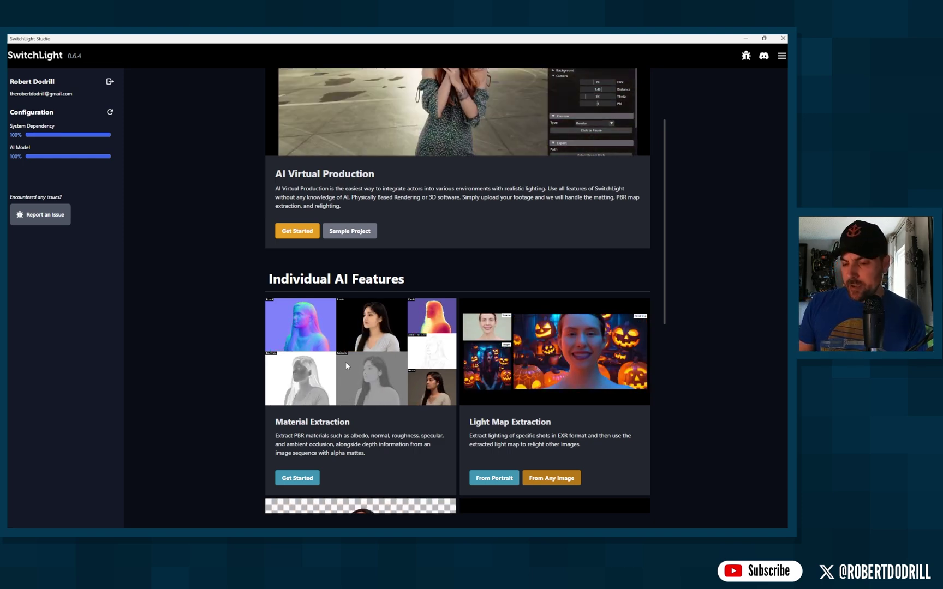
Step: Look through the remaining AI features and the Utility section with the Blender and UE plugins
scroll(352, 369, "down", 3)
scroll(352, 368, "down", 7)
scroll(353, 372, "down", 3)
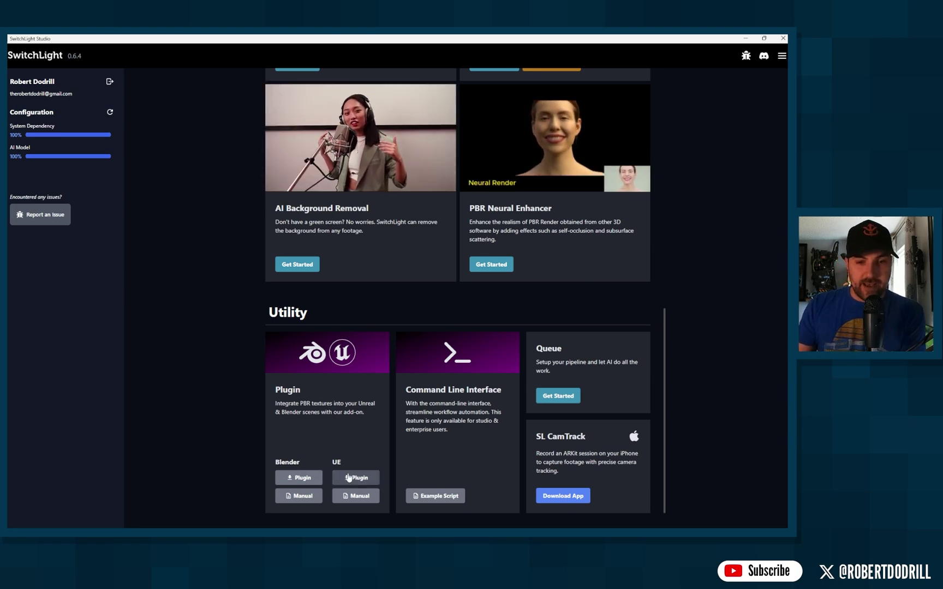
scroll(387, 443, "up", 3)
scroll(387, 443, "down", 3)
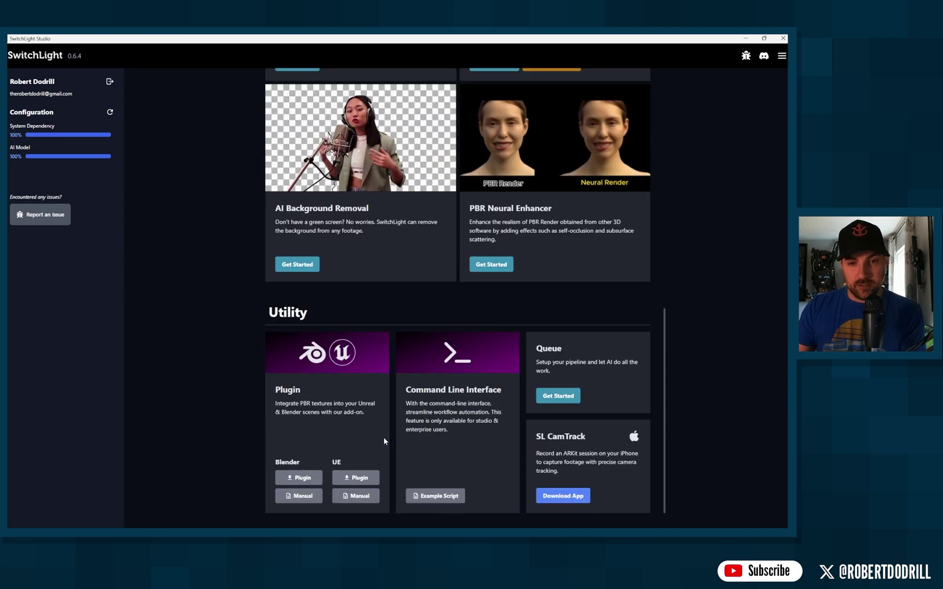
scroll(360, 445, "up", 10)
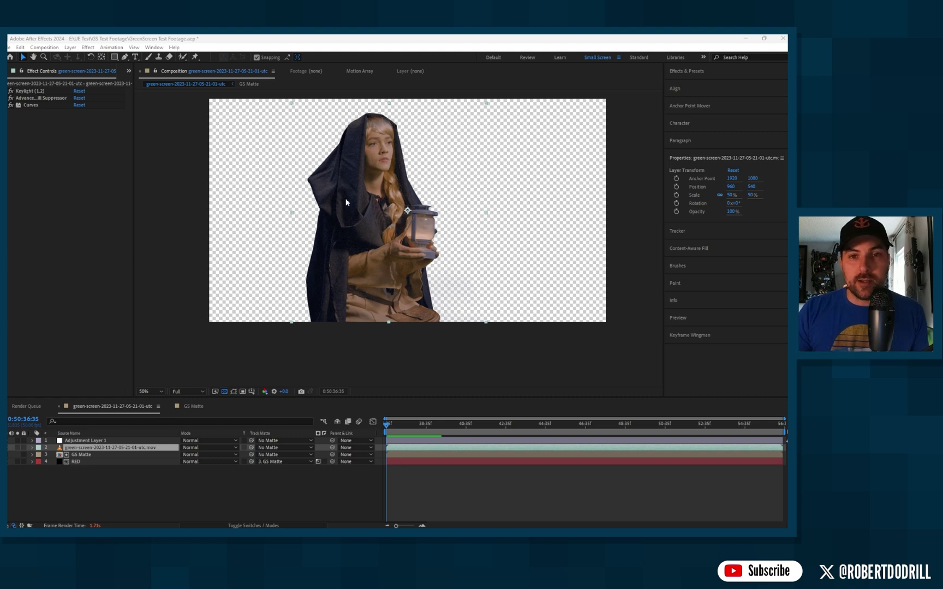
Step: In After Effects, switch the Keylight effect on the green-screen footage off and back on to compare the key
left_click(10, 91)
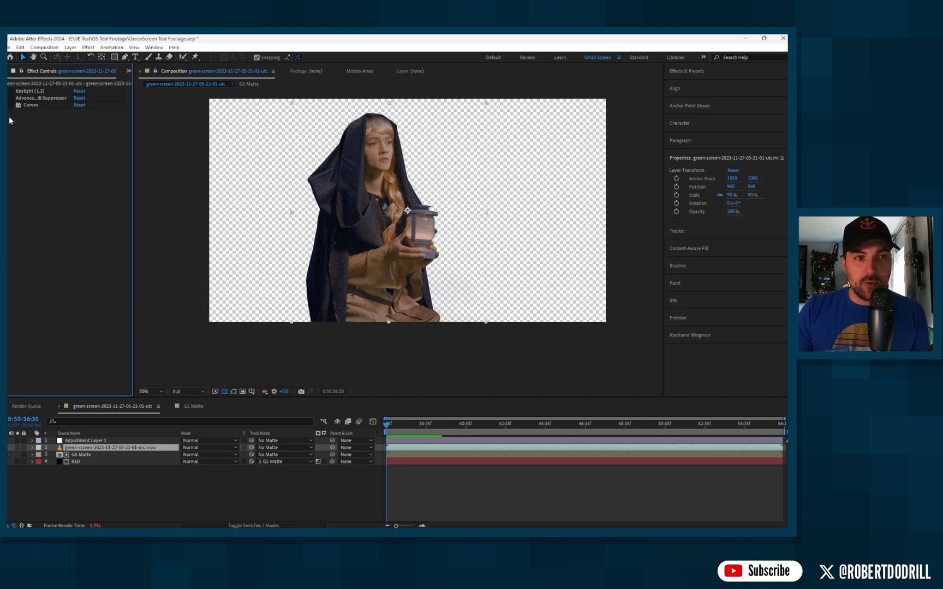
left_click(10, 91)
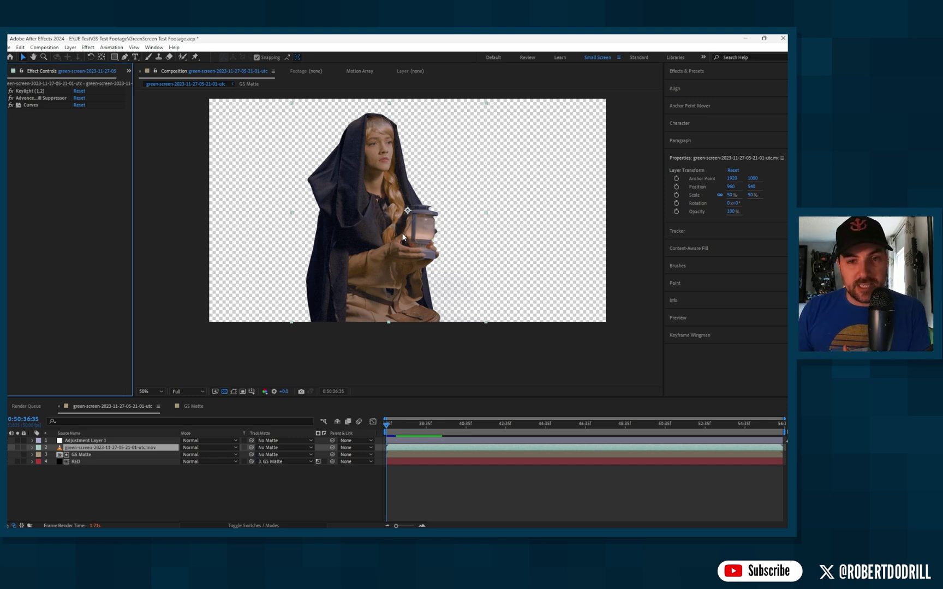
Step: Add the keyed green-screen composition to the render queue and view the LampWomanTest PNG sequence in its output folder
key("ctrl+m")
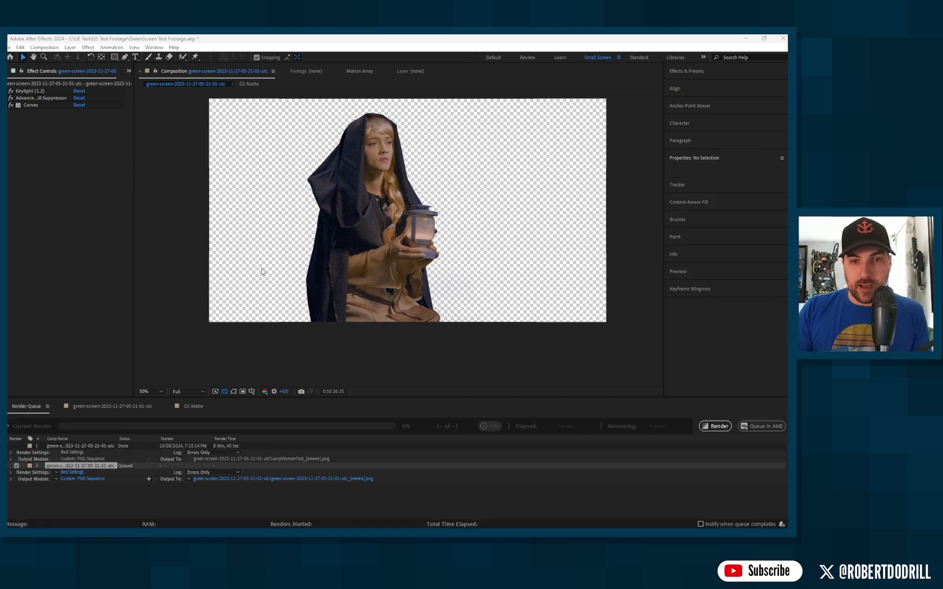
left_click(283, 482)
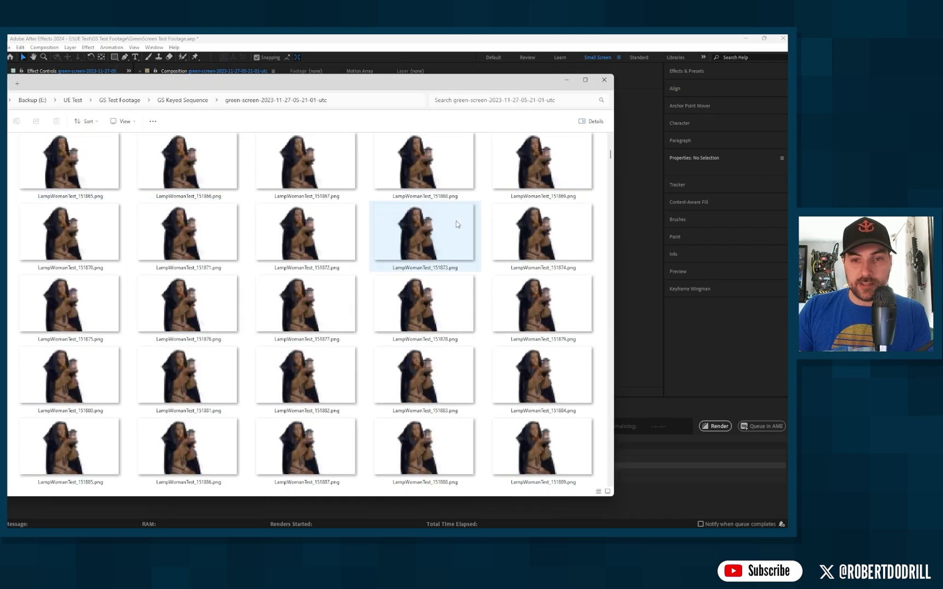
scroll(458, 225, "up", 1, "ctrl")
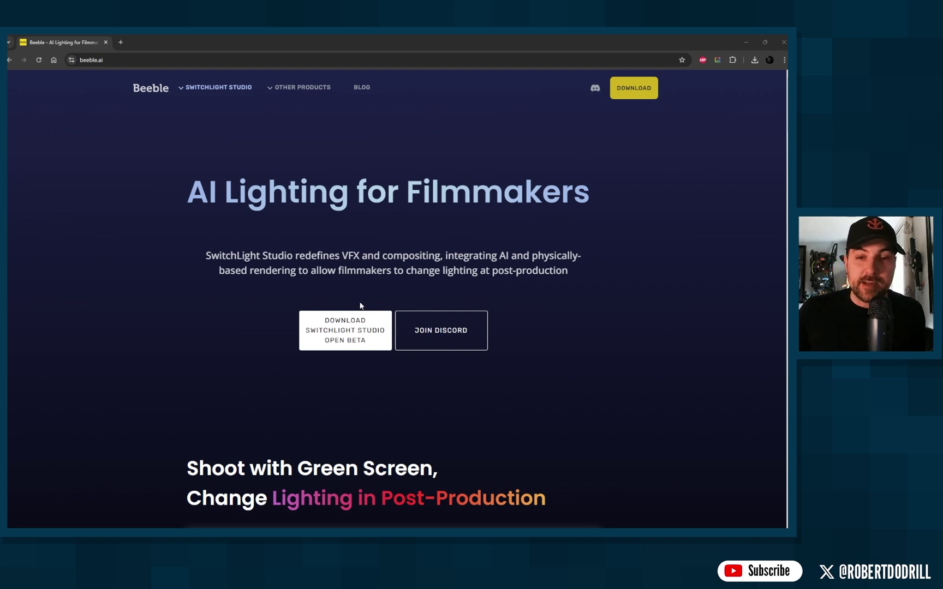
Step: In the browser, review the beeble.ai page's overview of SwitchLight Studio, its PBR map samples and individual AI features
scroll(583, 257, "down", 7)
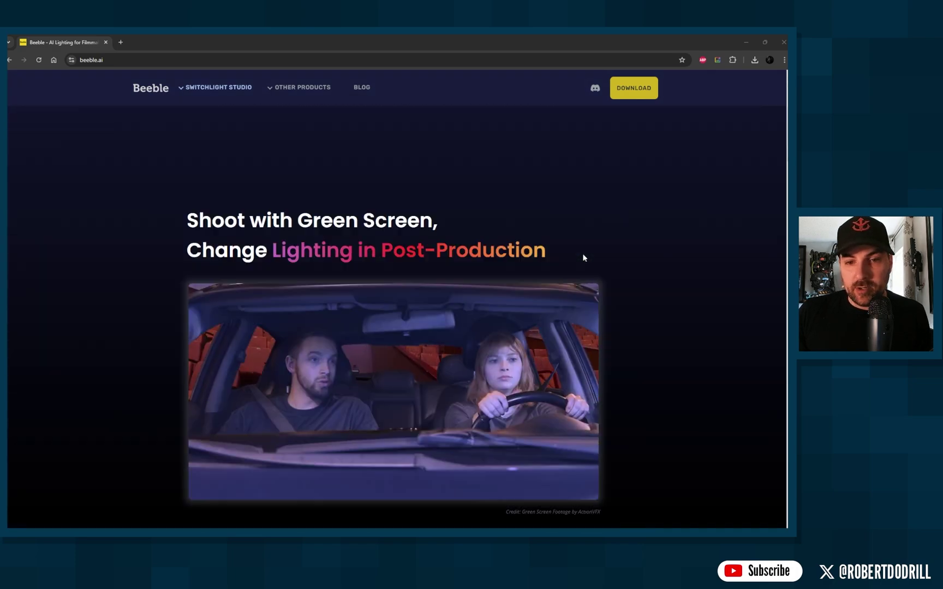
scroll(583, 257, "down", 10)
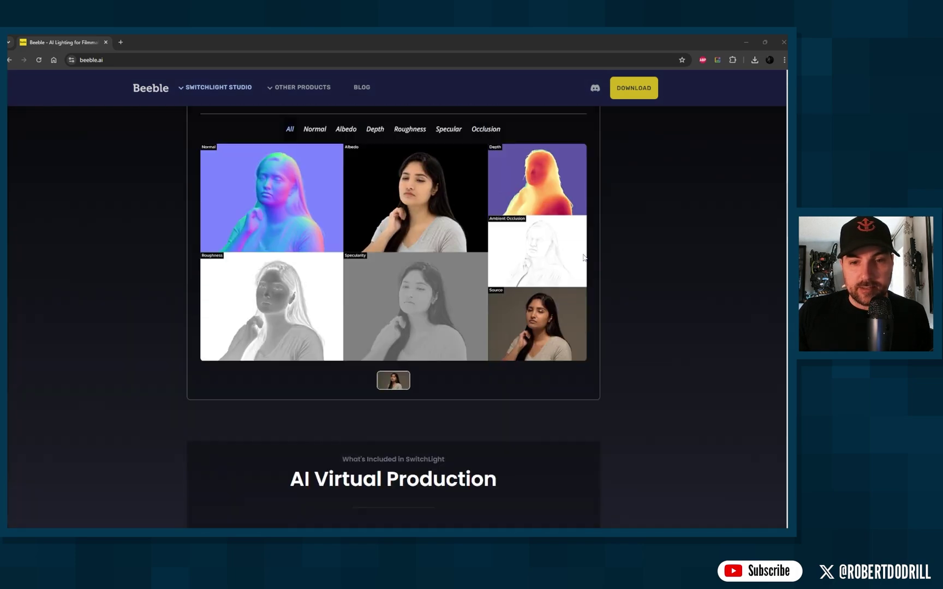
scroll(583, 257, "down", 12)
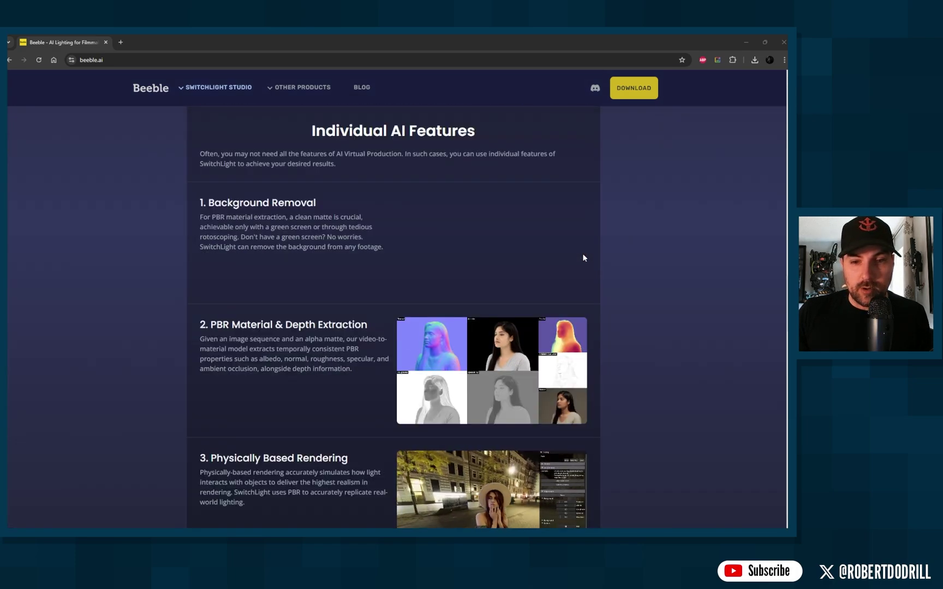
scroll(583, 258, "up", 20)
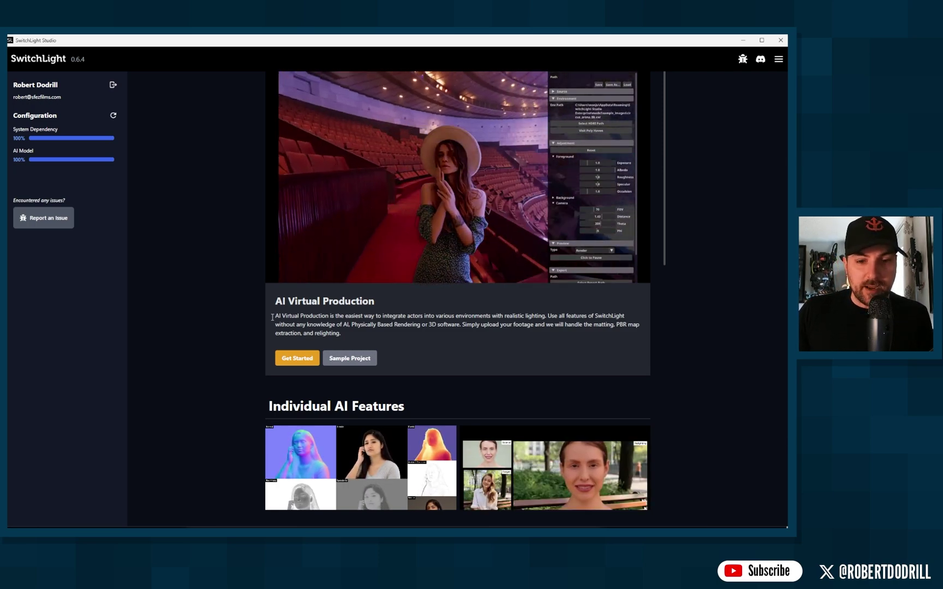
Step: In SwitchLight Studio, examine the AI Background Removal feature for footage shot without a green screen
scroll(276, 319, "down", 6)
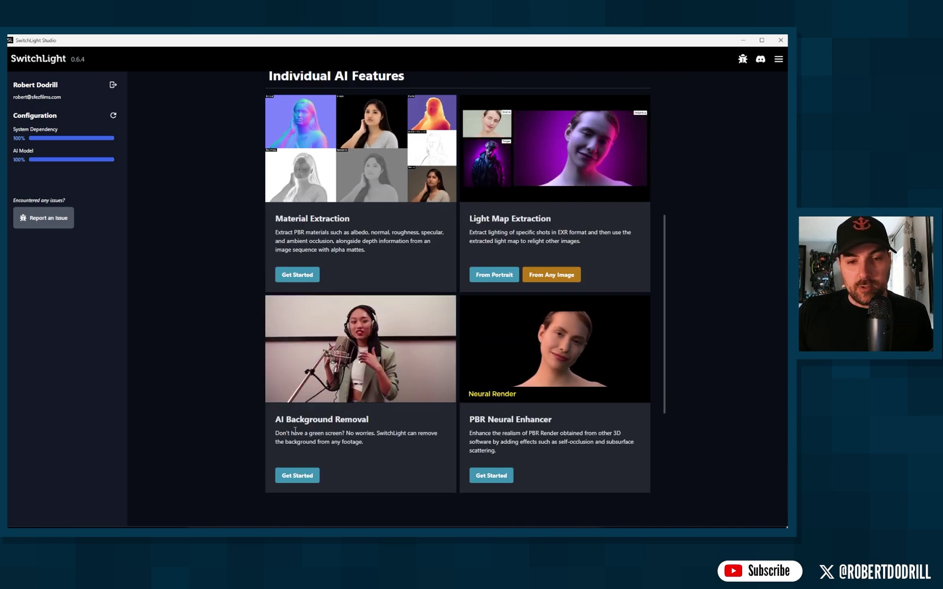
left_click_drag(275, 420, 370, 420)
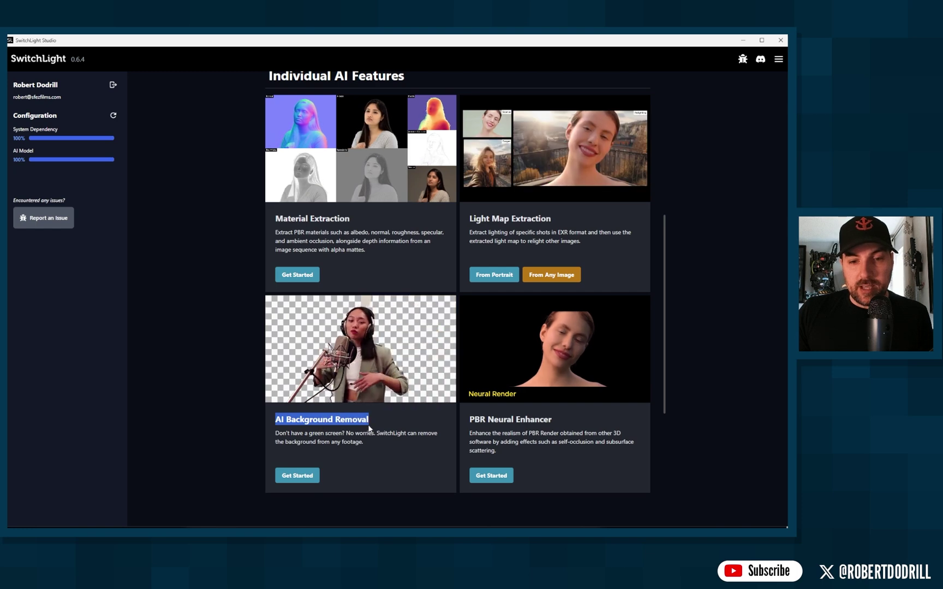
left_click(294, 430)
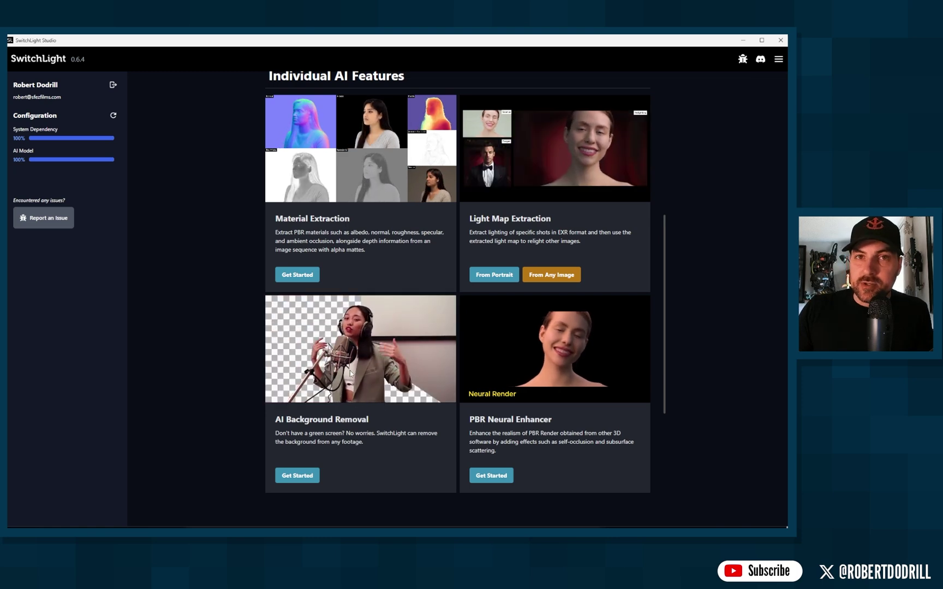
Step: Locate the Material Extraction feature among the individual AI features and open it
scroll(350, 373, "up", 1)
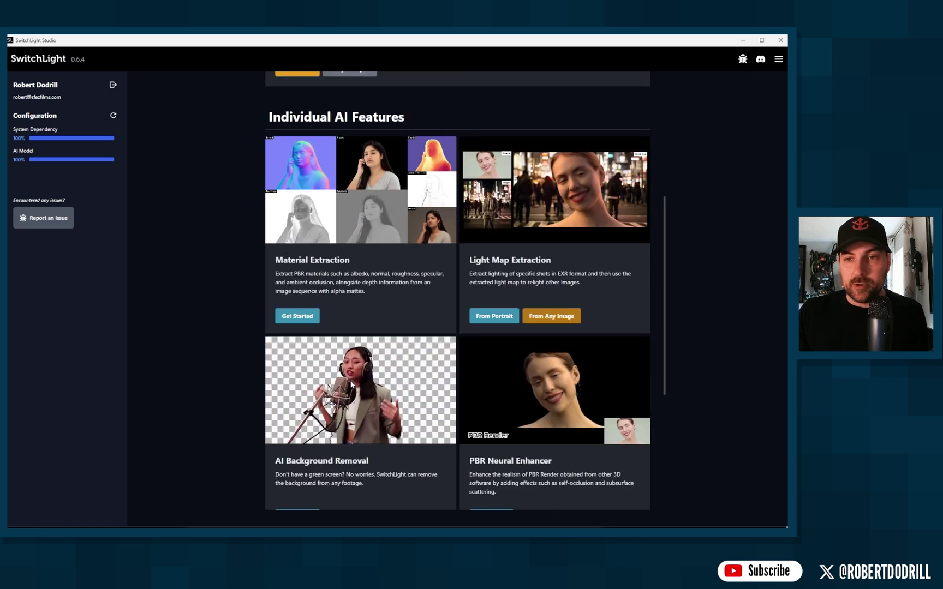
scroll(351, 385, "up", 1)
scroll(351, 385, "up", 5)
scroll(351, 384, "down", 3)
scroll(352, 385, "down", 1)
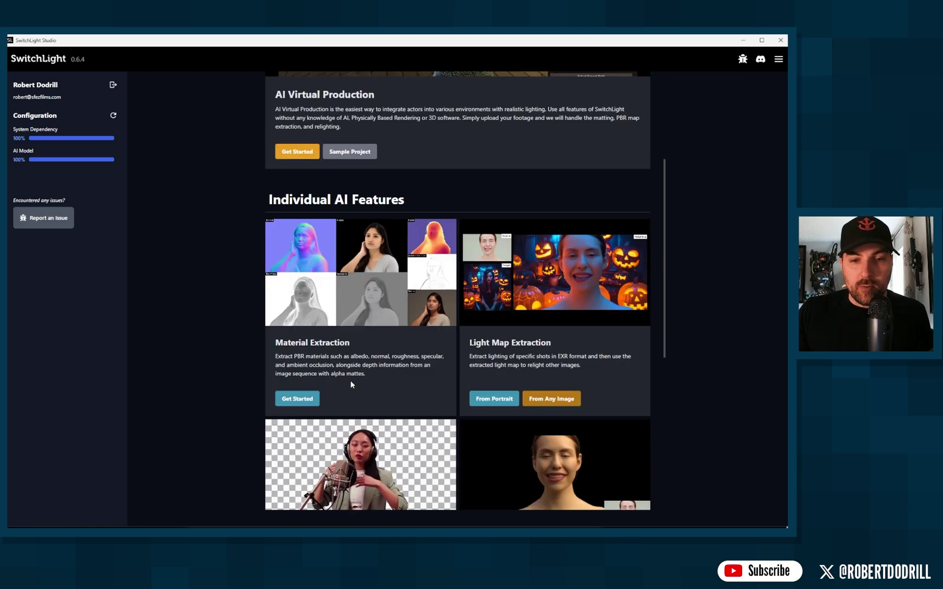
left_click_drag(275, 343, 347, 346)
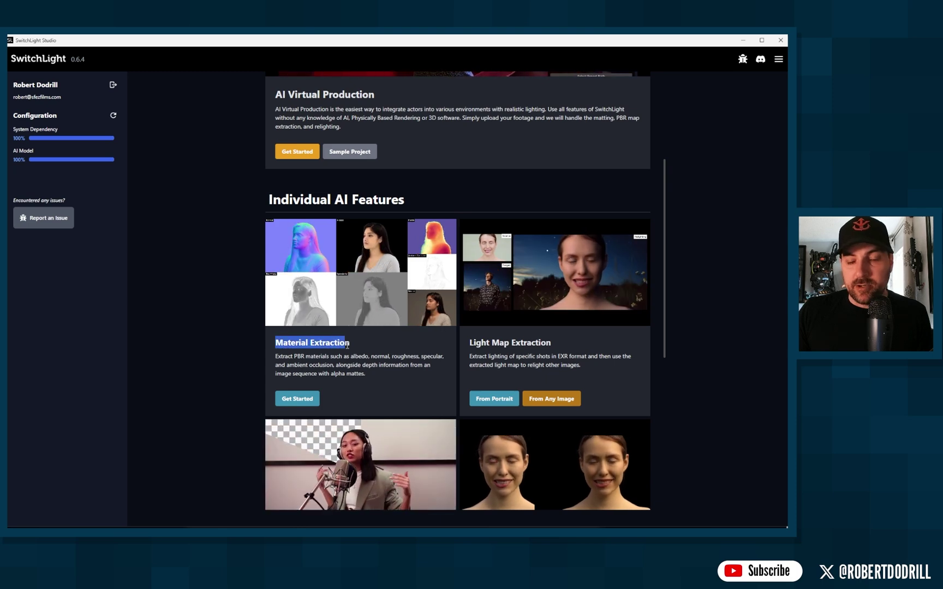
left_click(347, 347)
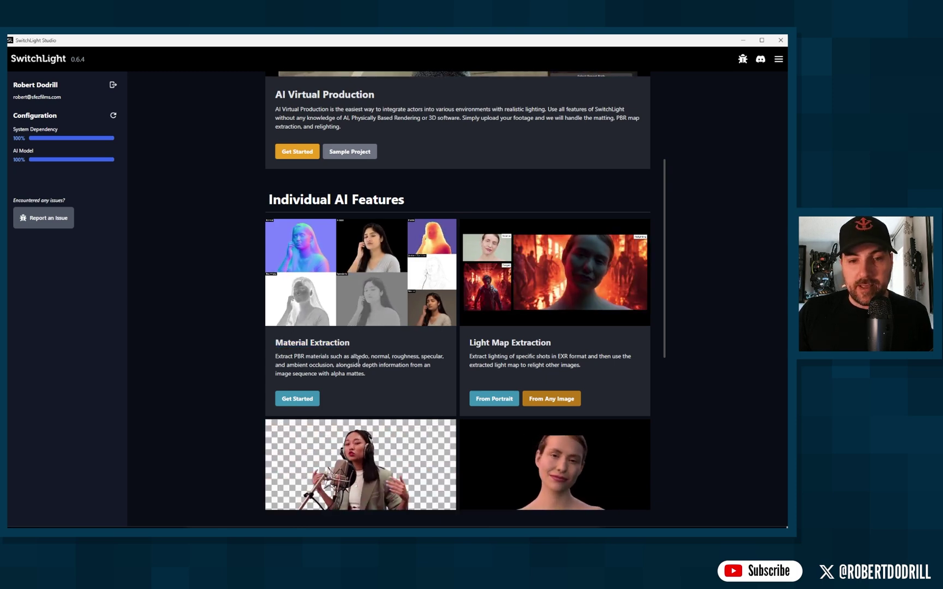
left_click(304, 399)
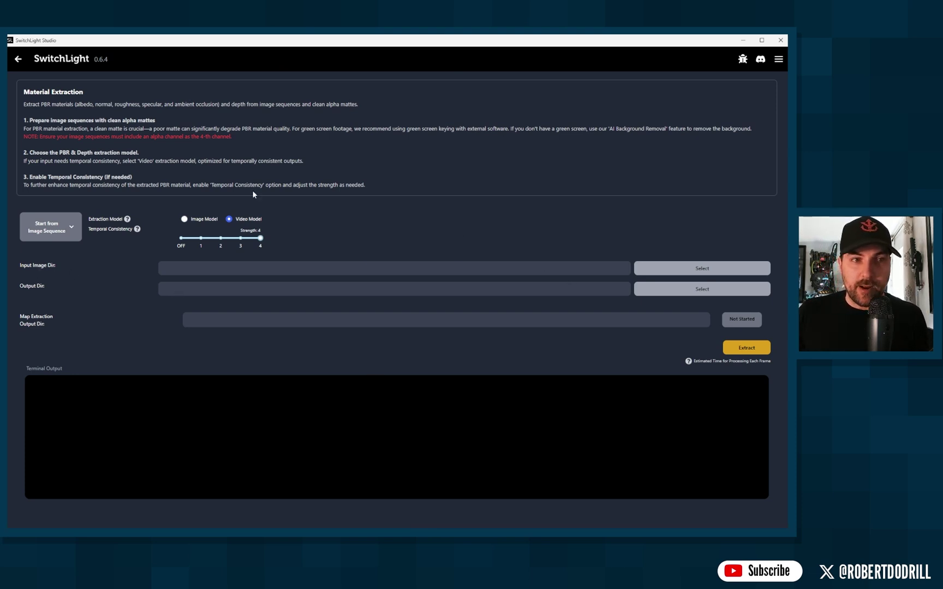
Step: Read the instructions on preparing clean alpha mattes and check the extraction model and temporal consistency settings
left_click_drag(96, 130, 335, 125)
left_click(336, 125)
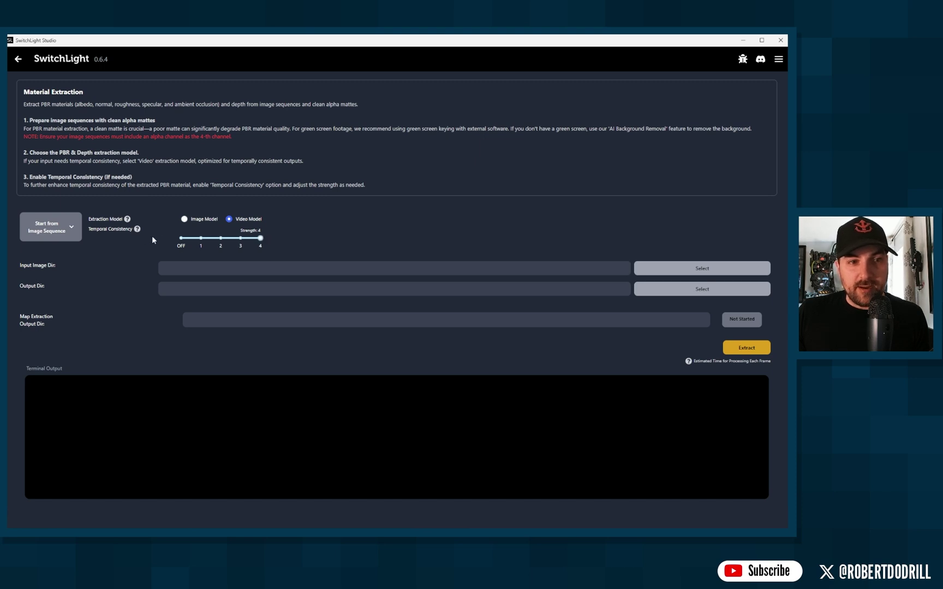
mouse_move(116, 234)
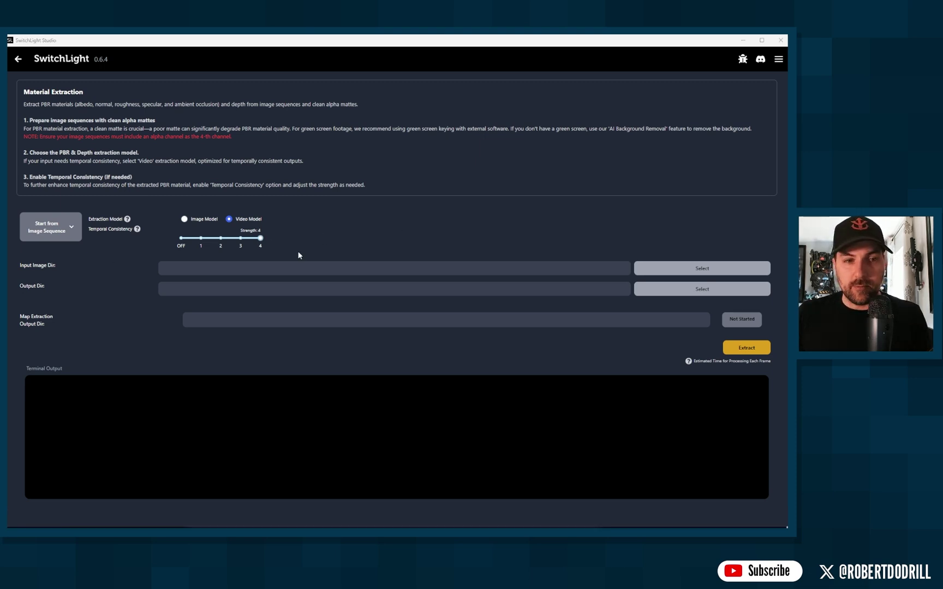
Step: Set the input image sequence by opening LampWomanTest_151835.png from the Tutorial\Sequence folder
left_click(682, 268)
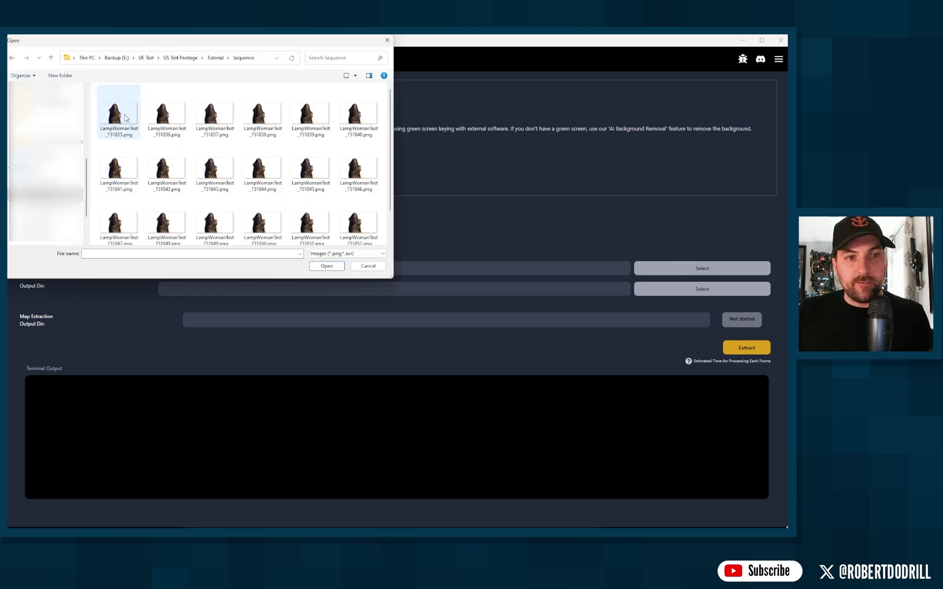
left_click(125, 118)
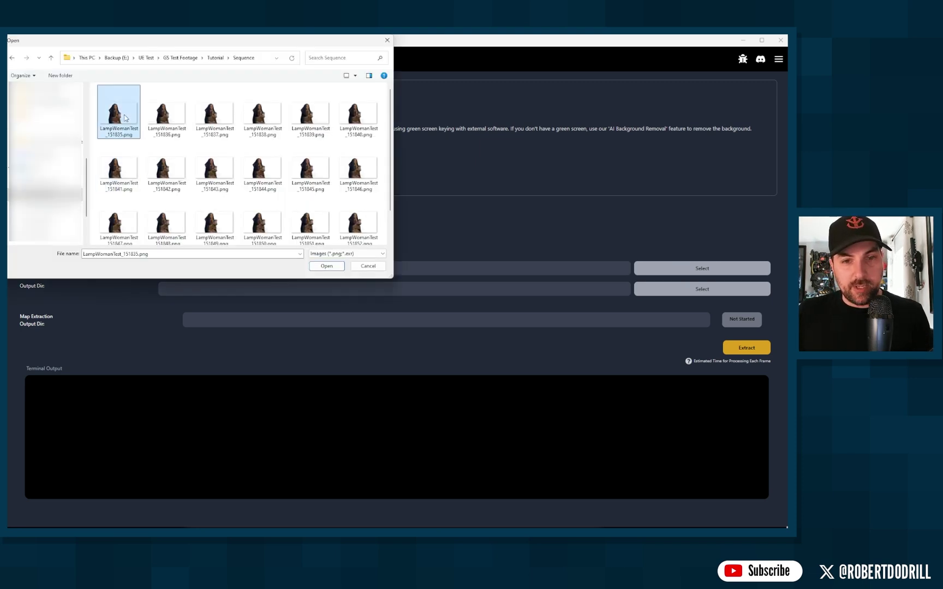
left_click(326, 266)
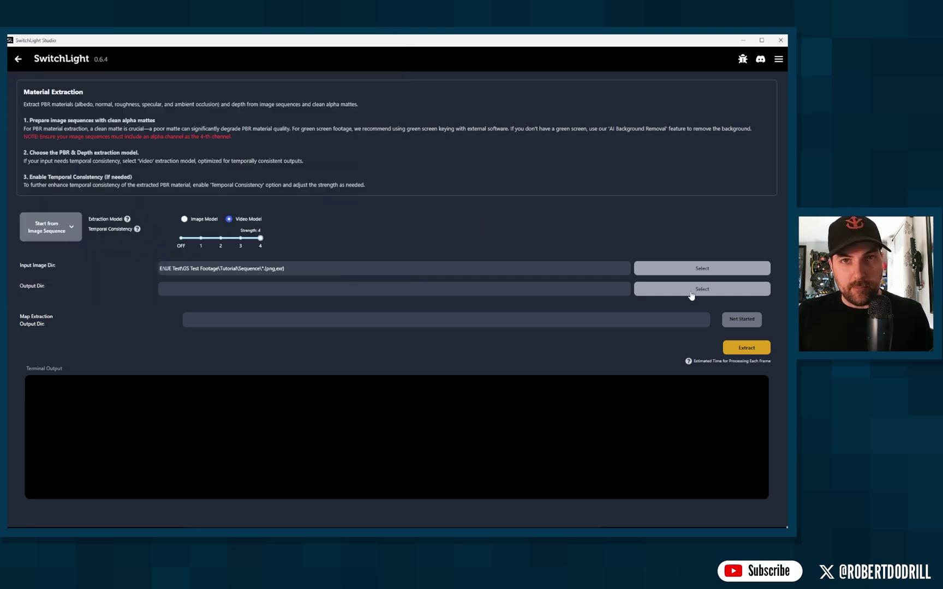
Step: Set the output directory to the Tutorial\Switchlight folder and start the material extraction
left_click(692, 295)
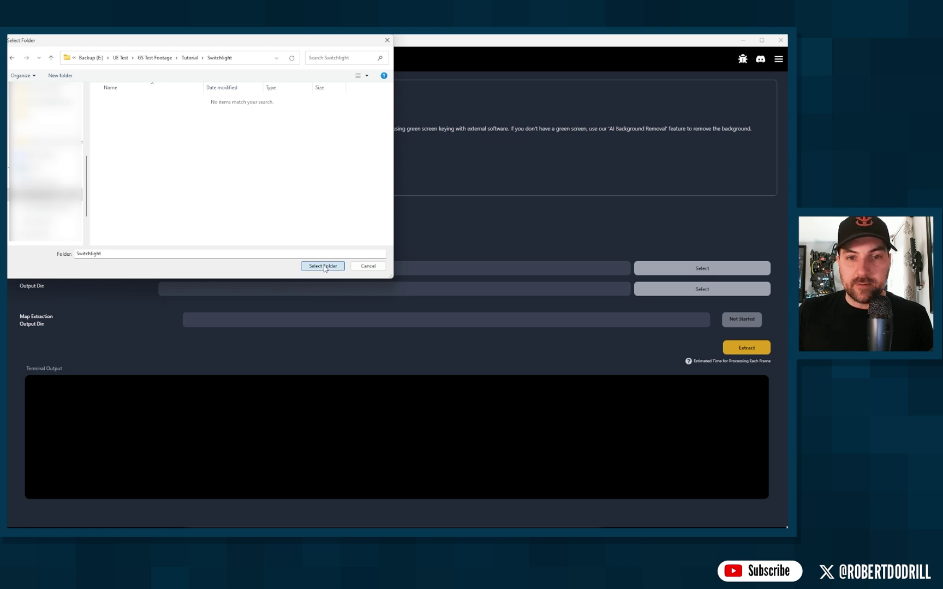
left_click(324, 267)
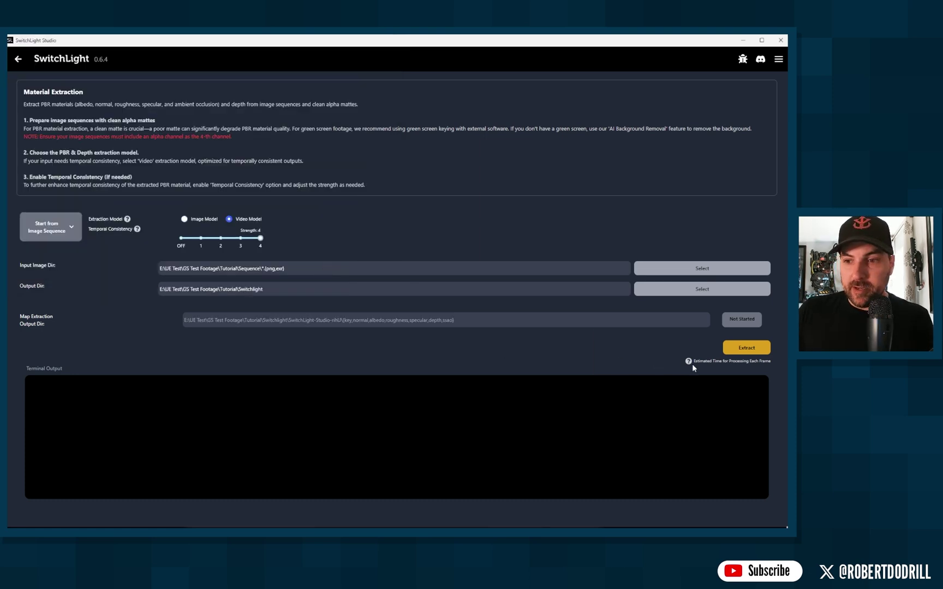
left_click(744, 349)
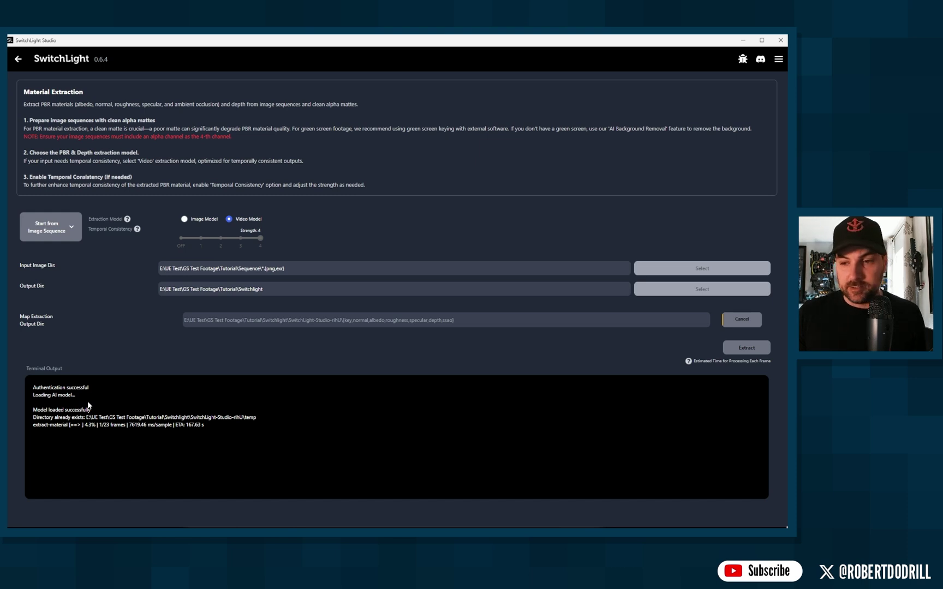
Step: Open the temp folder inside the extraction's output folder and look over the map subfolders
key("alt+Tab")
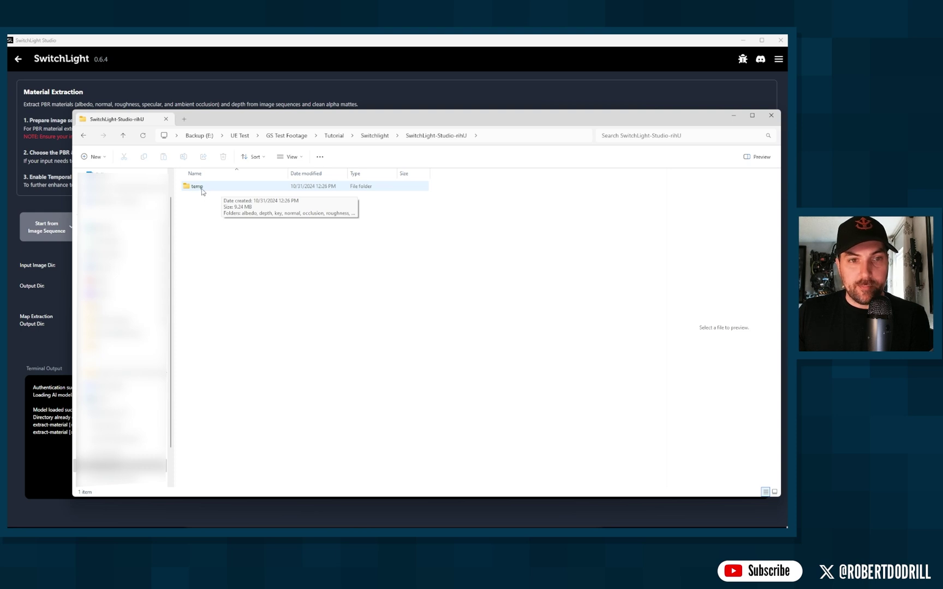
double_click(198, 187)
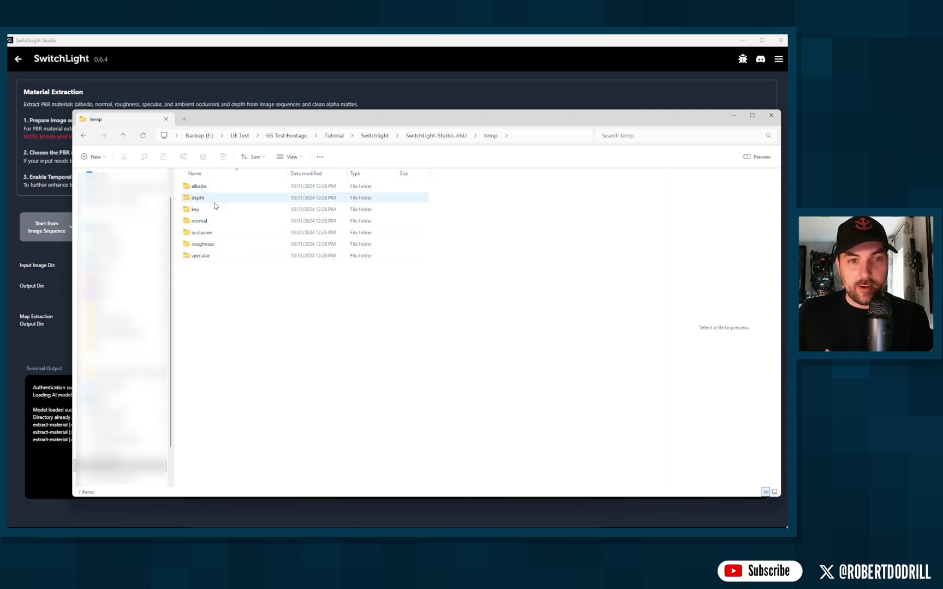
key("Down")
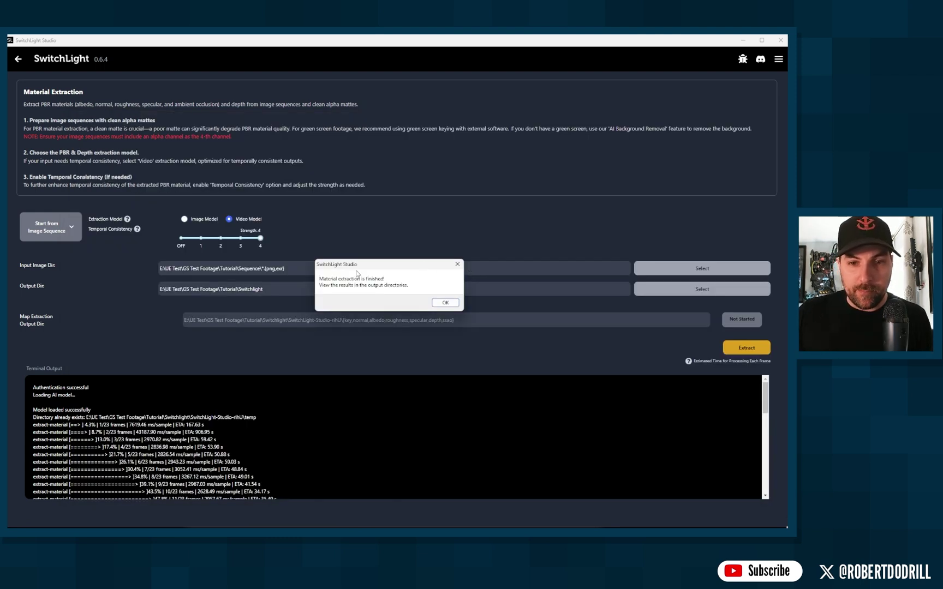
Step: Dismiss the extraction-finished message, check the temp folder in the SwitchLight-Studio-rihU output folder, and delete that temp folder
left_click_drag(394, 268, 393, 268)
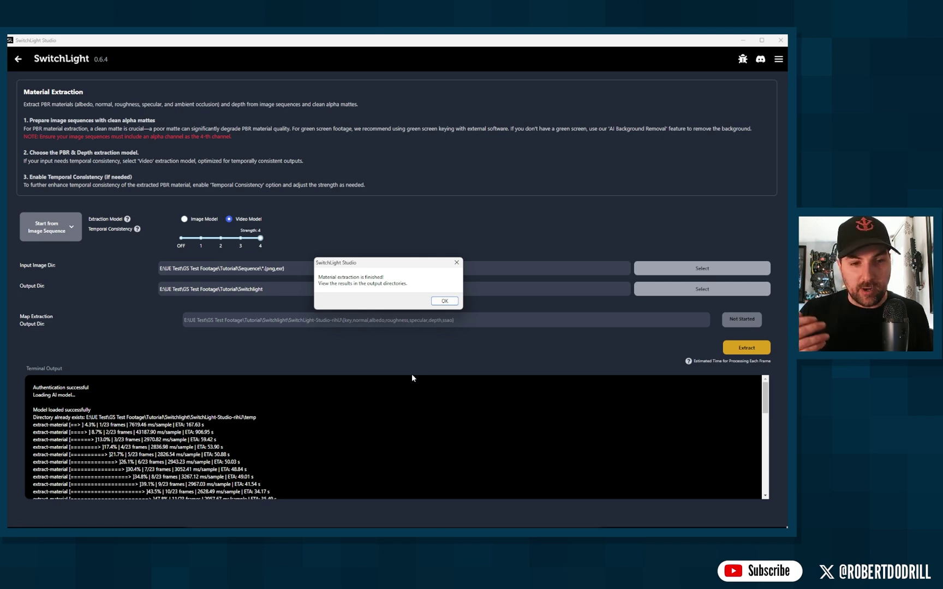
left_click(444, 300)
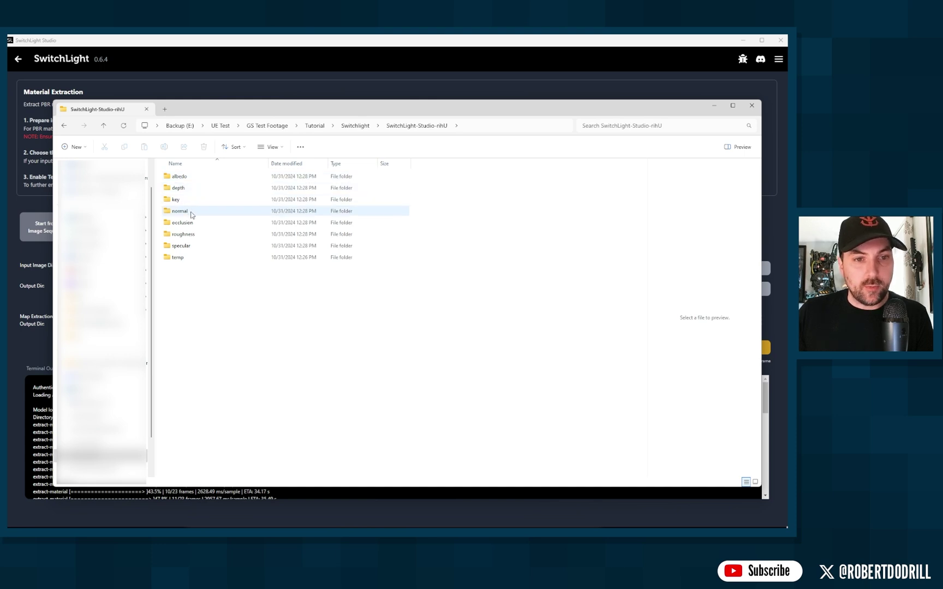
double_click(178, 258)
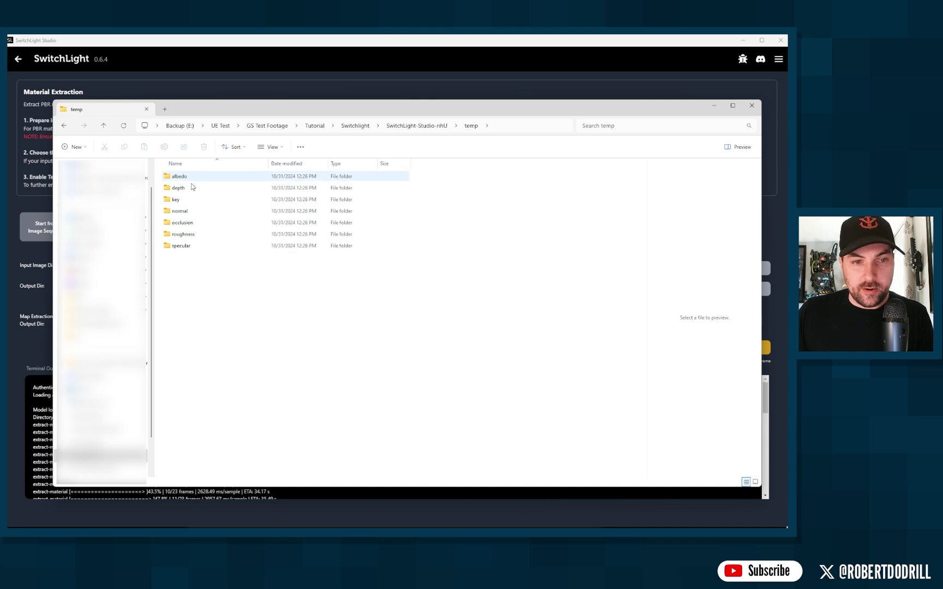
left_click(65, 126)
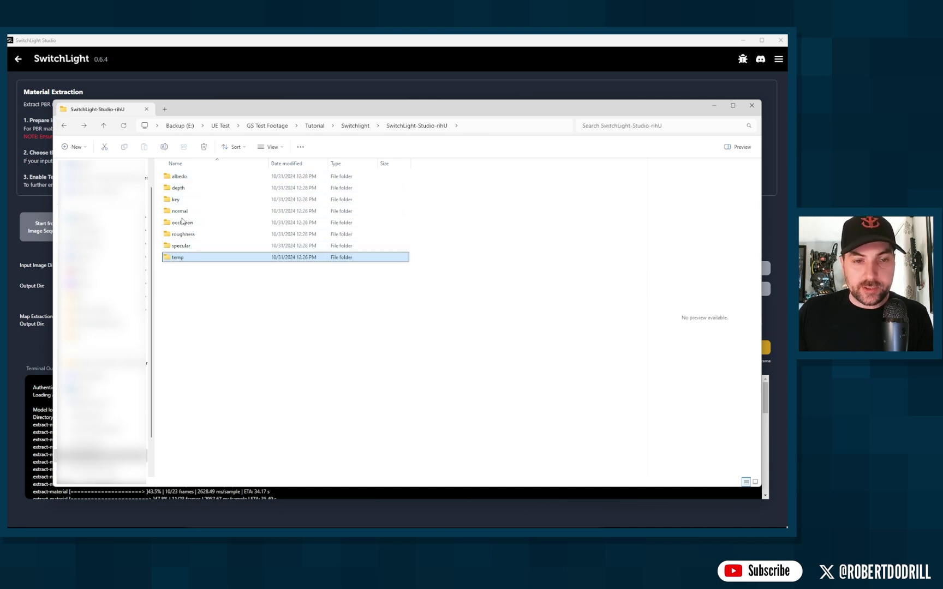
mouse_move(183, 261)
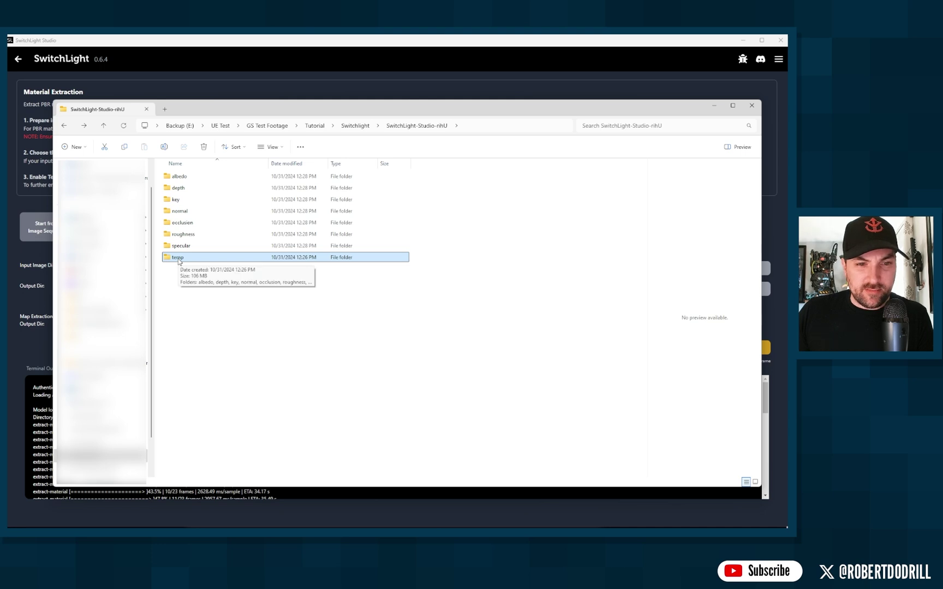
left_click(173, 284)
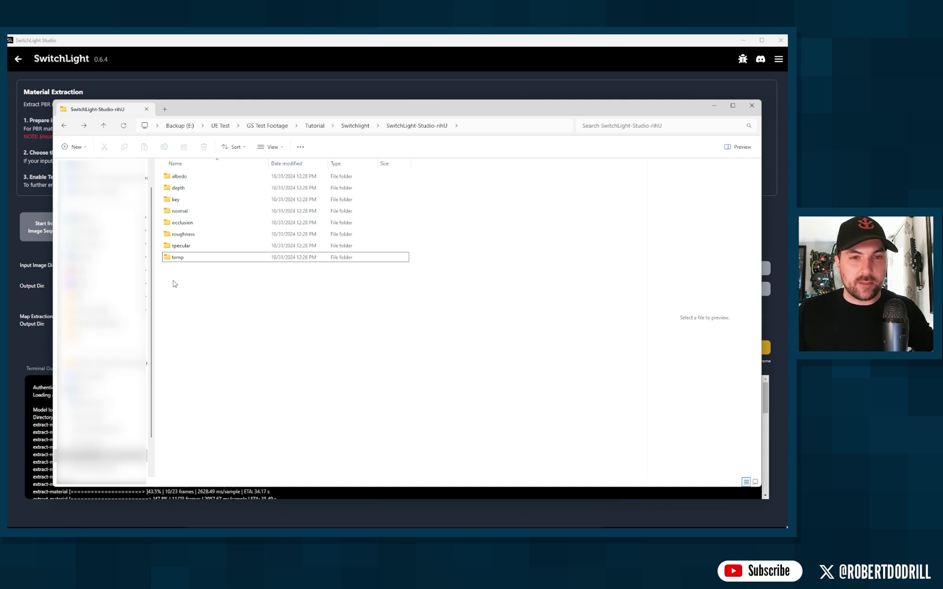
left_click(180, 259)
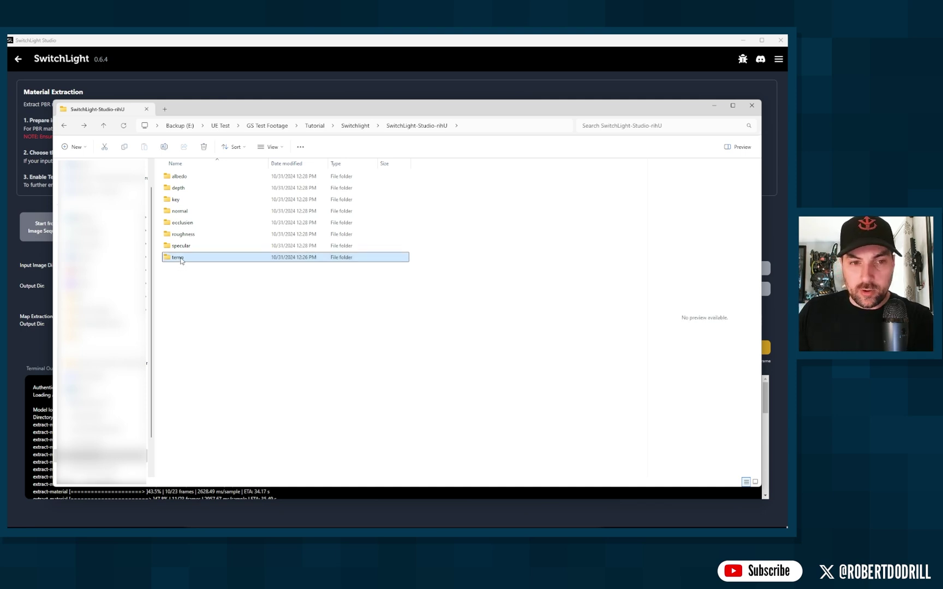
key("Delete")
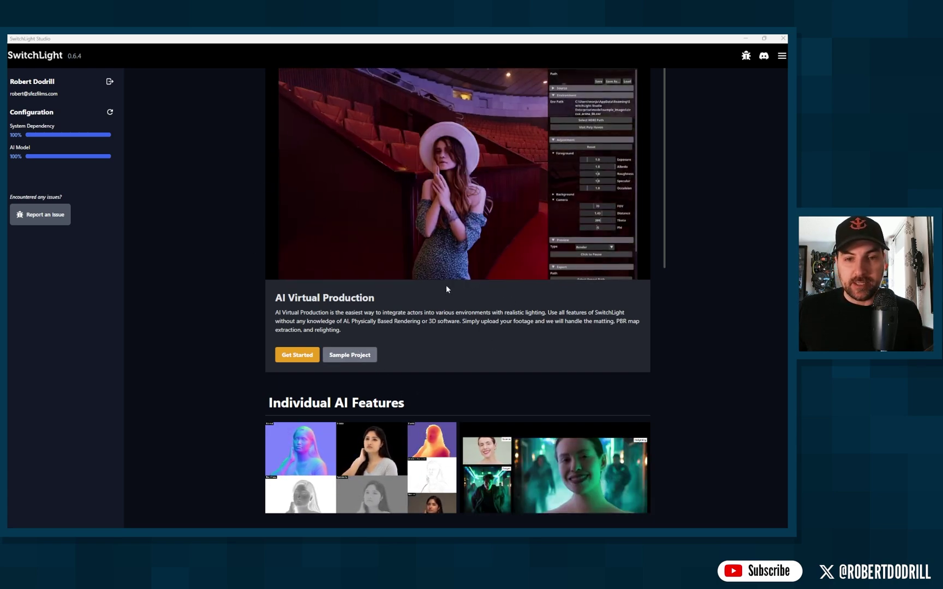
Step: Open the Unreal Engine plugin manual from the Utility section of SwitchLight Studio's home page
scroll(415, 334, "down", 1)
scroll(415, 334, "up", 1)
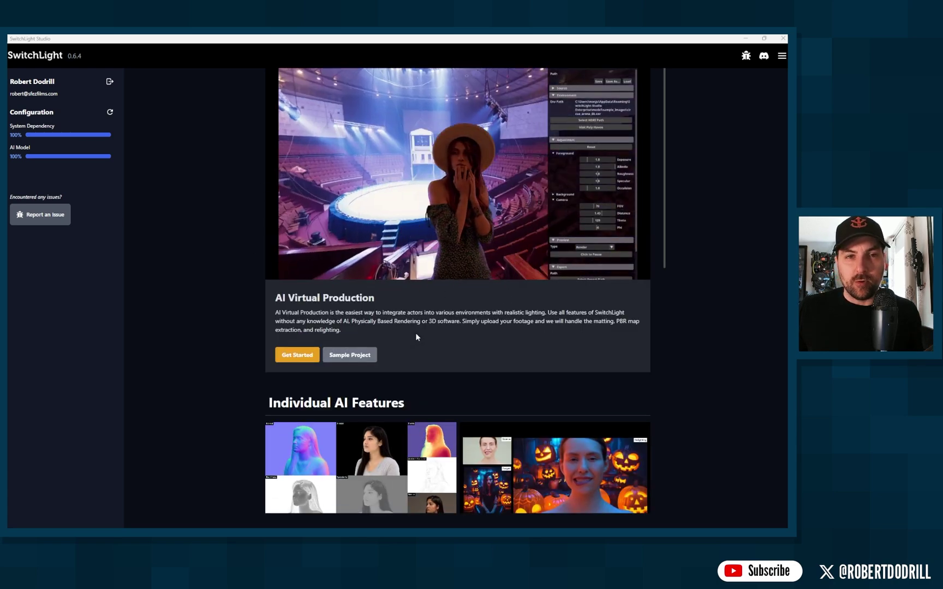
scroll(416, 338, "down", 10)
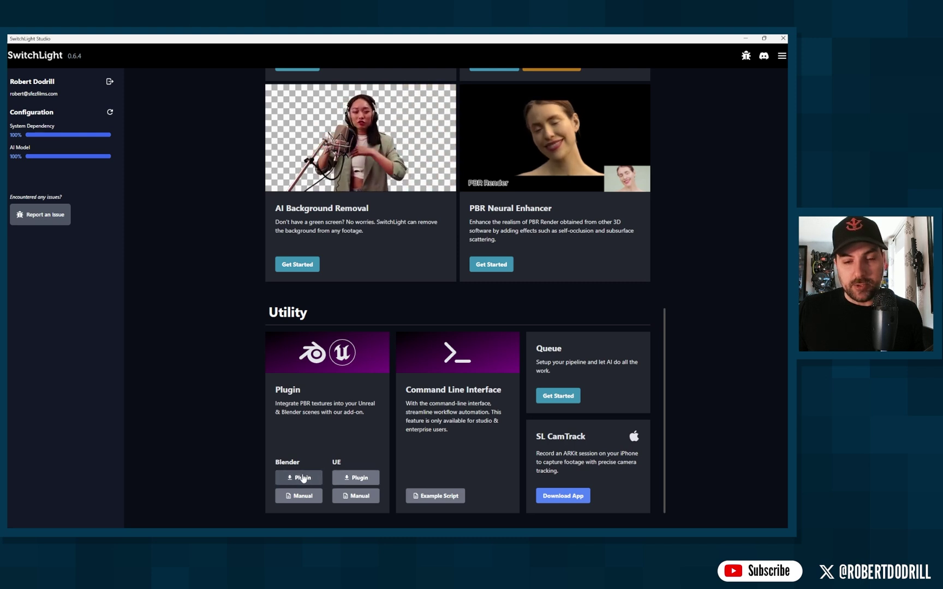
left_click(360, 497)
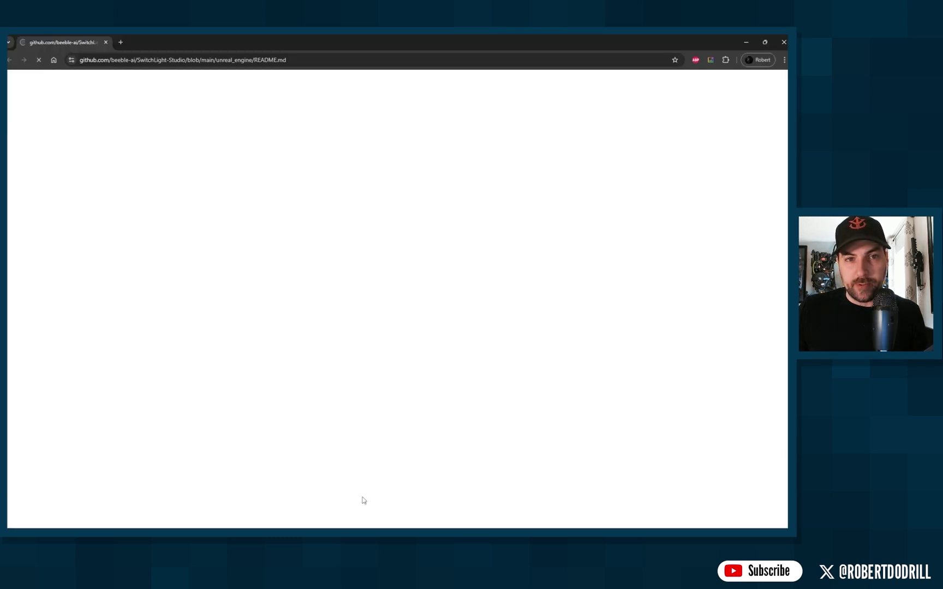
Step: Read the manual's Preparation section on downloading the script, creating a project, enabling Python scripting and running the PBR loader
scroll(498, 296, "down", 3)
scroll(498, 297, "down", 4)
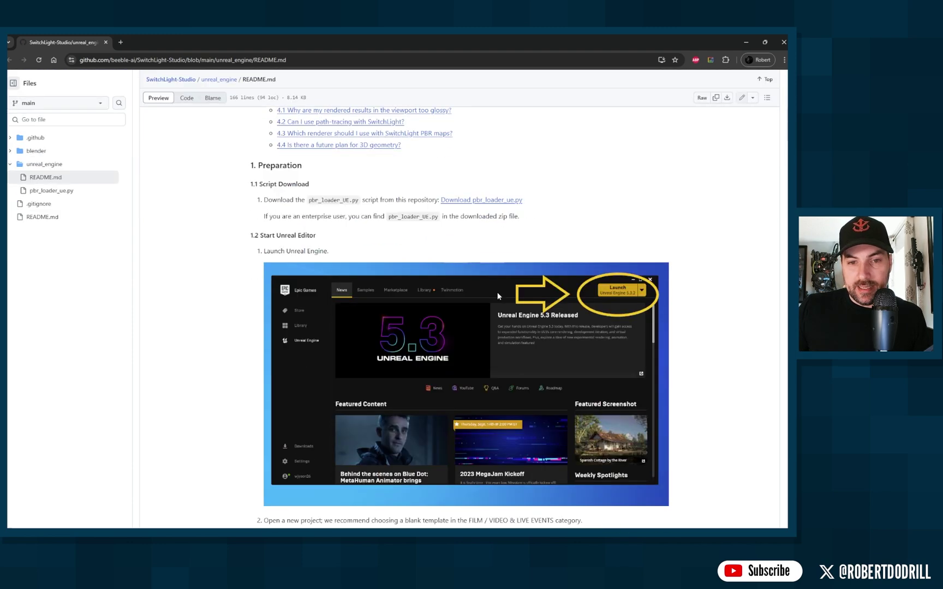
scroll(498, 297, "down", 5)
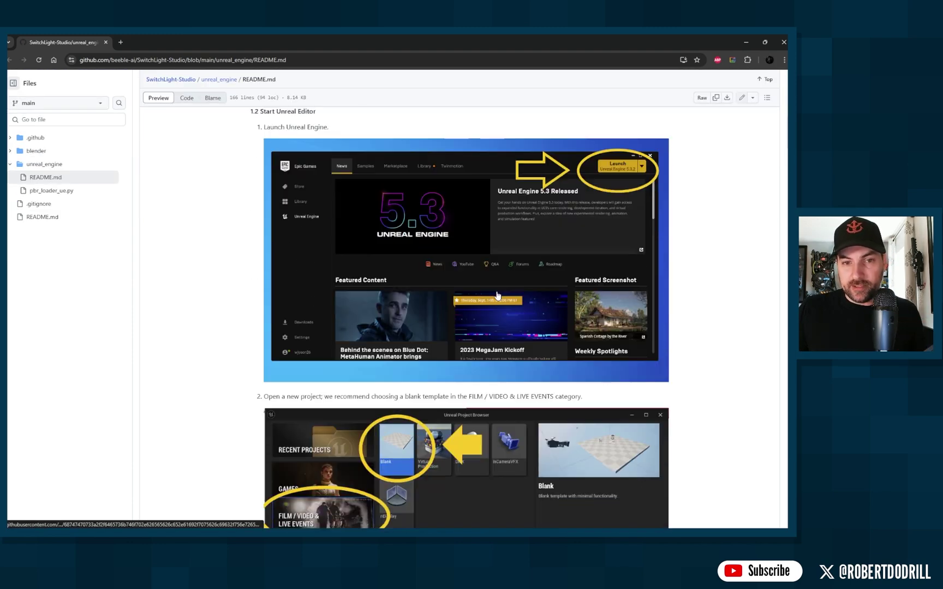
scroll(497, 296, "down", 6)
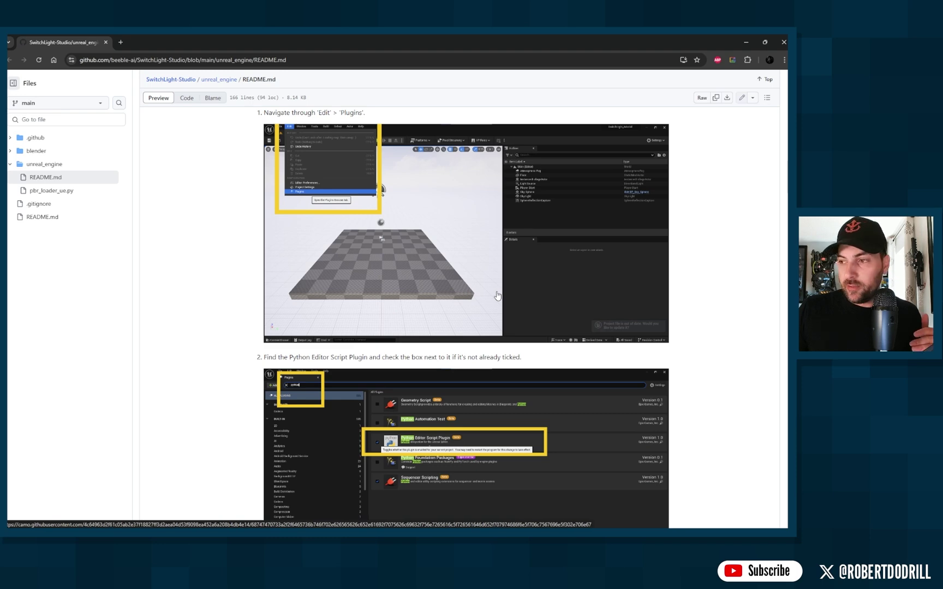
scroll(497, 297, "down", 5)
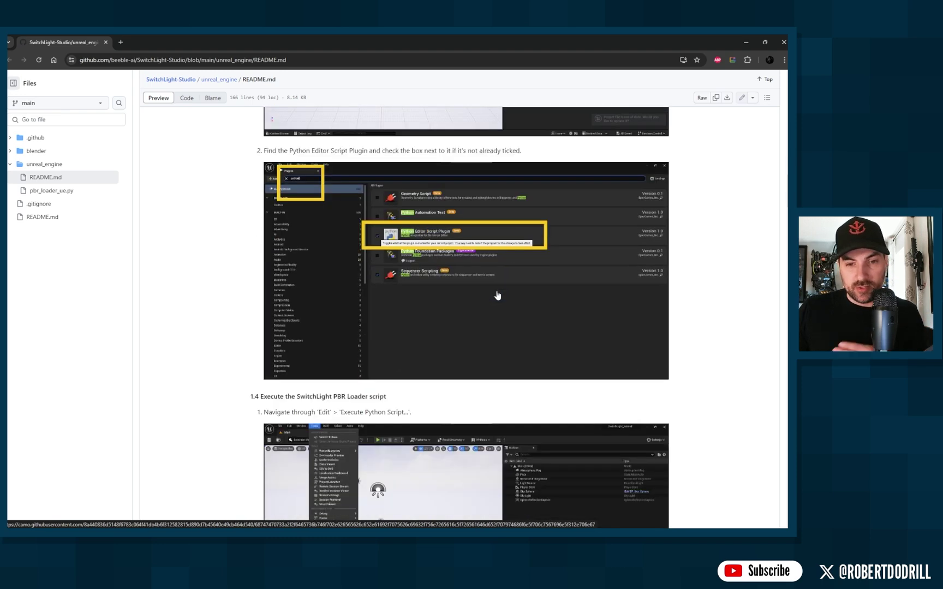
scroll(497, 295, "down", 4)
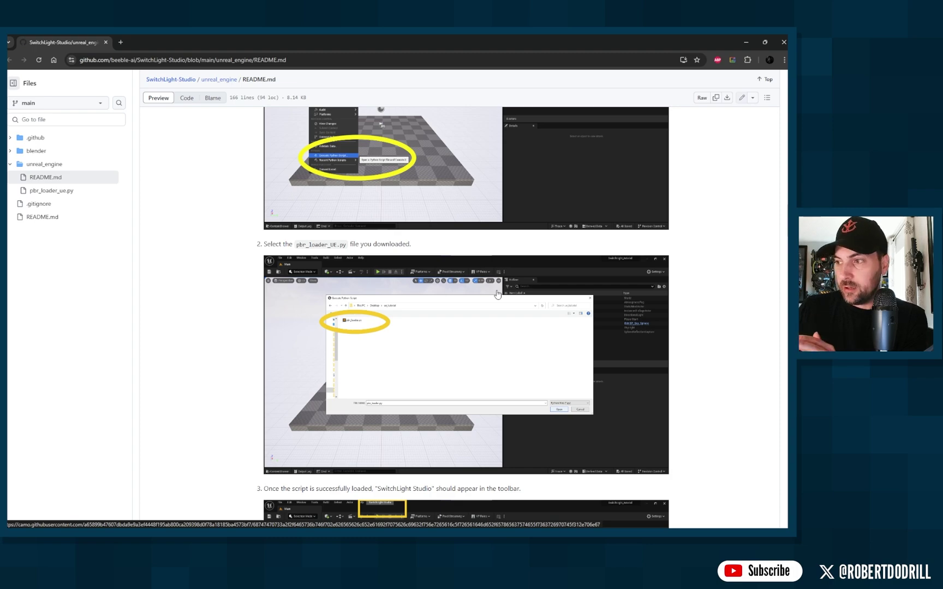
scroll(497, 295, "up", 9)
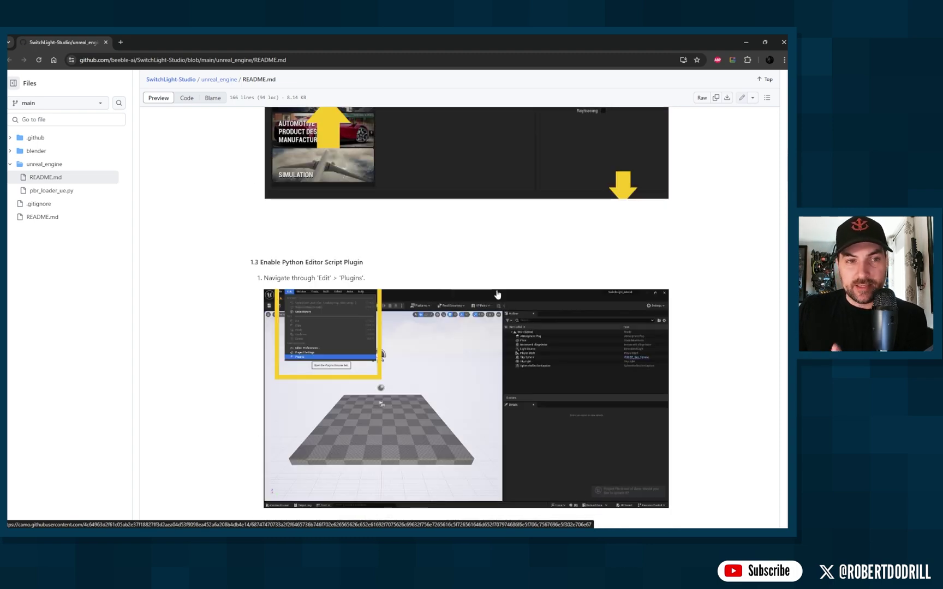
scroll(497, 294, "down", 2)
scroll(497, 295, "up", 11)
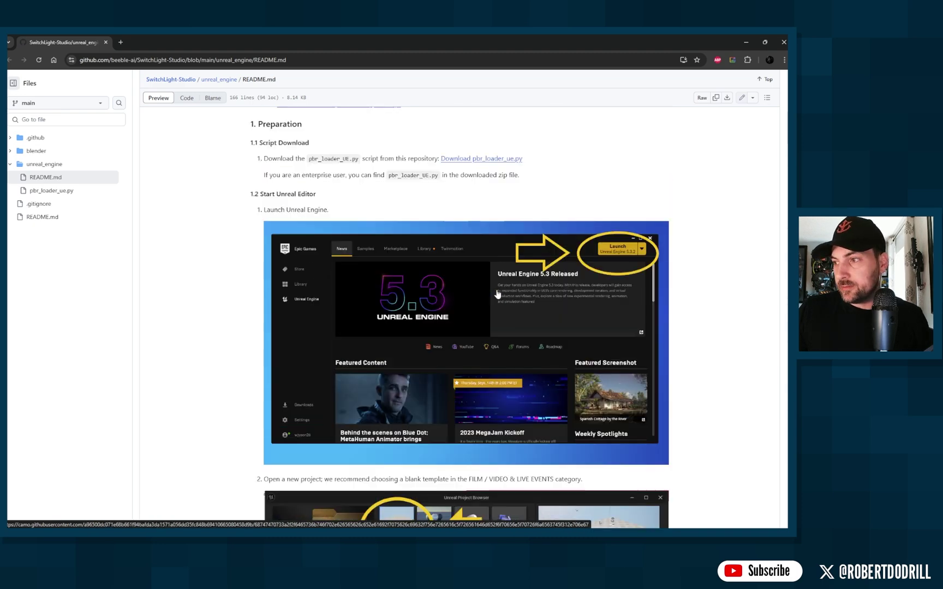
scroll(498, 295, "up", 2)
scroll(497, 294, "down", 4)
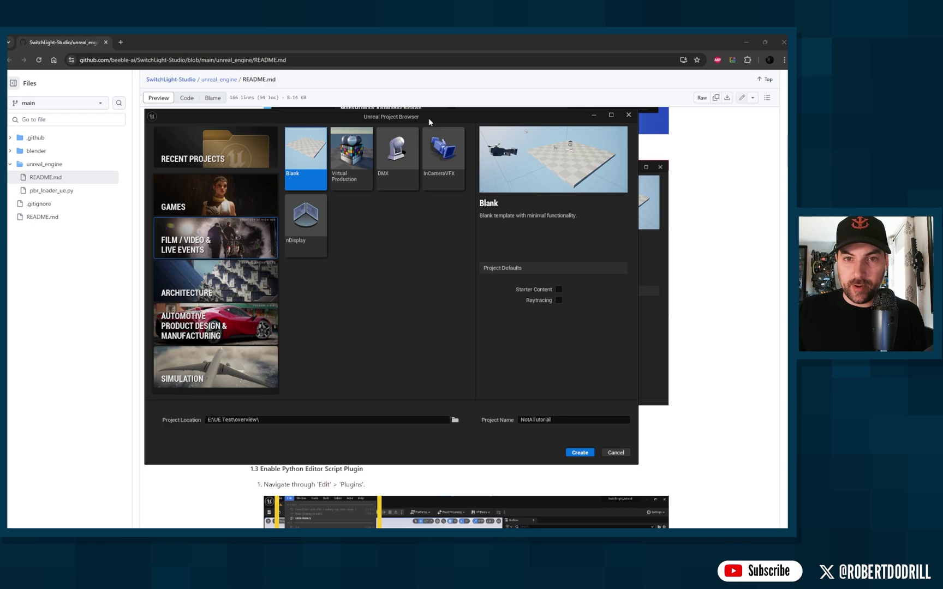
Step: In Unreal Engine, create the project NotATutorial in E:\UE Test\overview from the Film / Video & Live Events Blank template
mouse_move(433, 119)
left_mouse_down()
mouse_move(442, 127)
mouse_move(432, 112)
left_mouse_up()
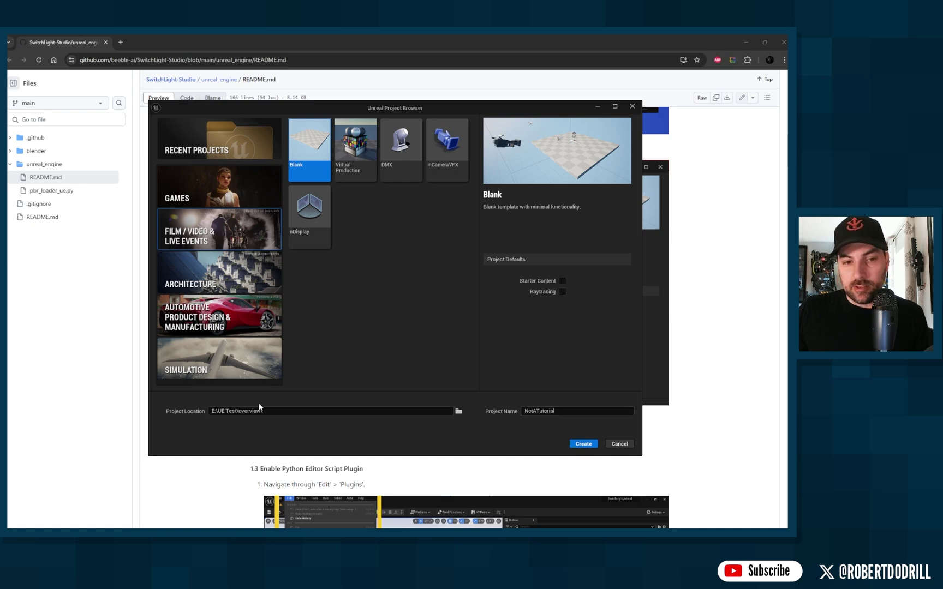
left_click(582, 444)
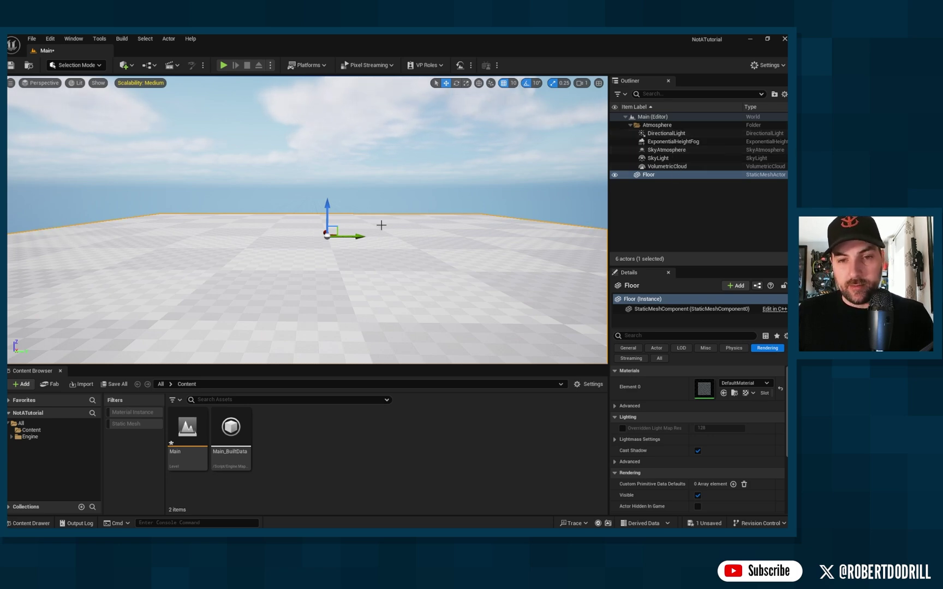
Step: Rotate the level's sun direction in the viewport and settle on a daytime sky
key("ctrl+l")
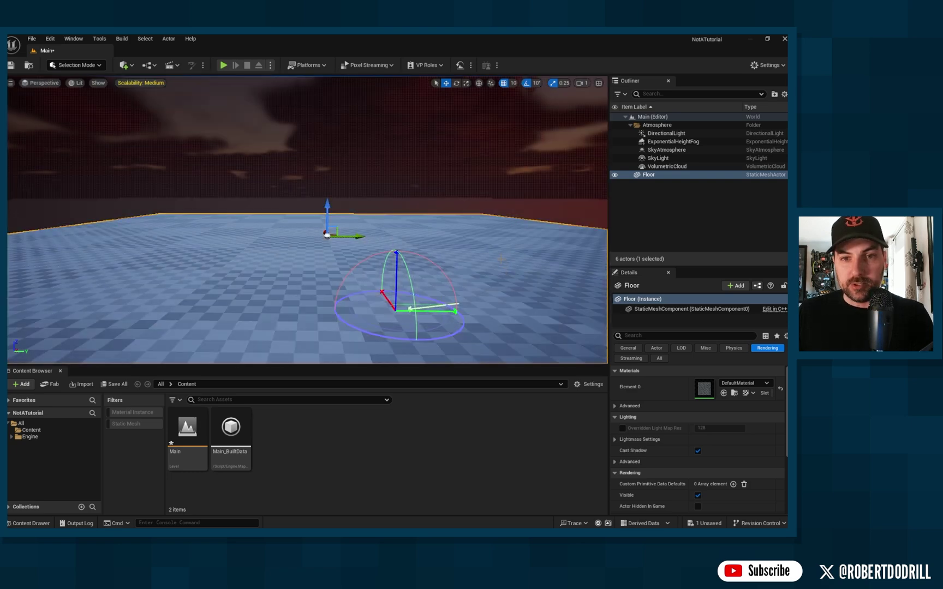
mouse_move(499, 262)
mouse_move(417, 225)
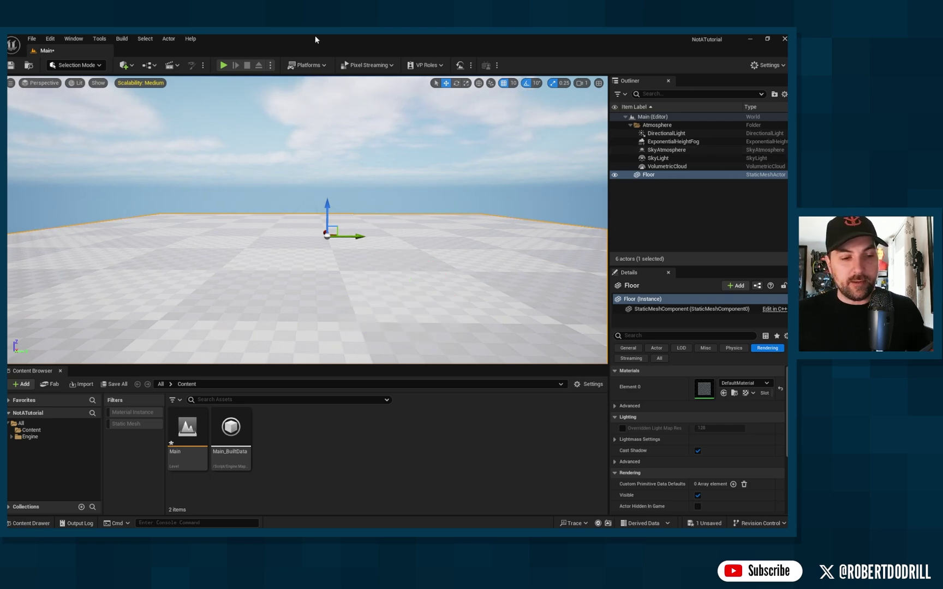
Step: Search the plugins for "python" and check whether the Python Editor Script Plugin is enabled
left_click(31, 39)
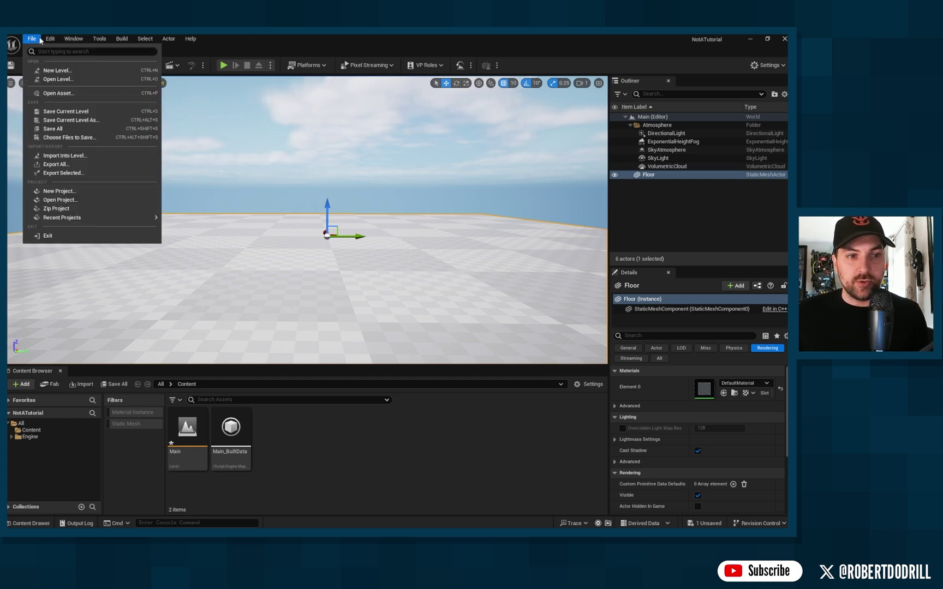
mouse_move(50, 38)
left_click(66, 176)
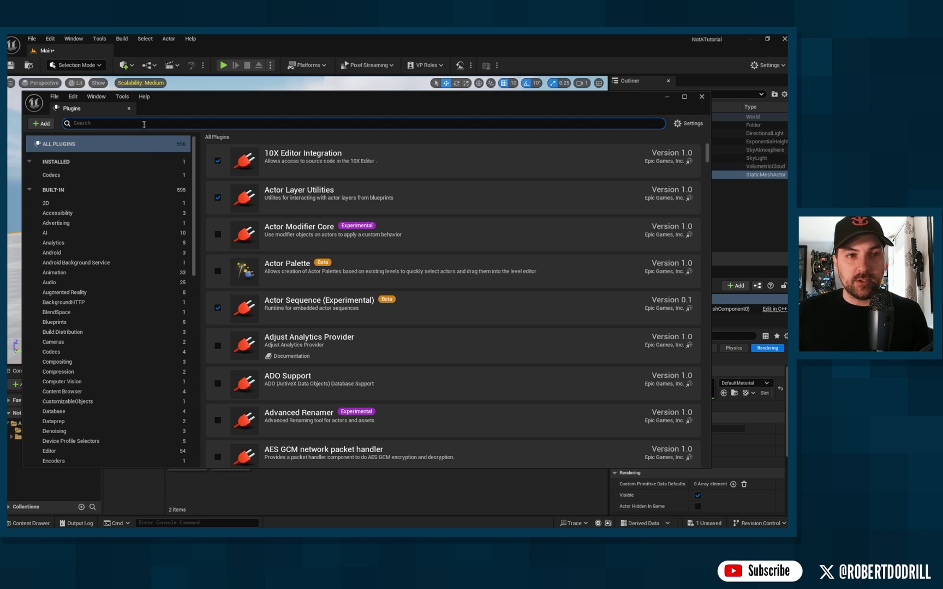
type("python")
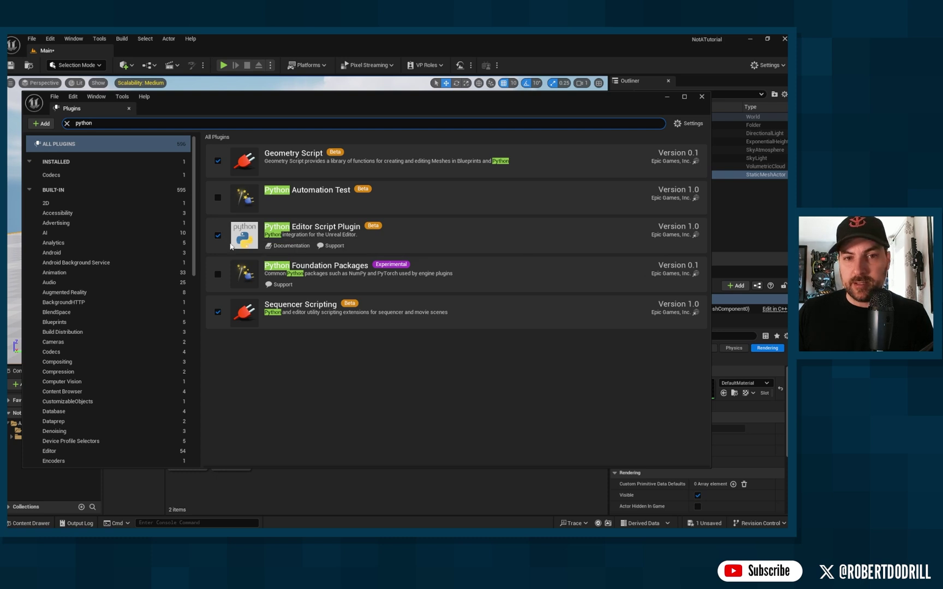
left_click(701, 97)
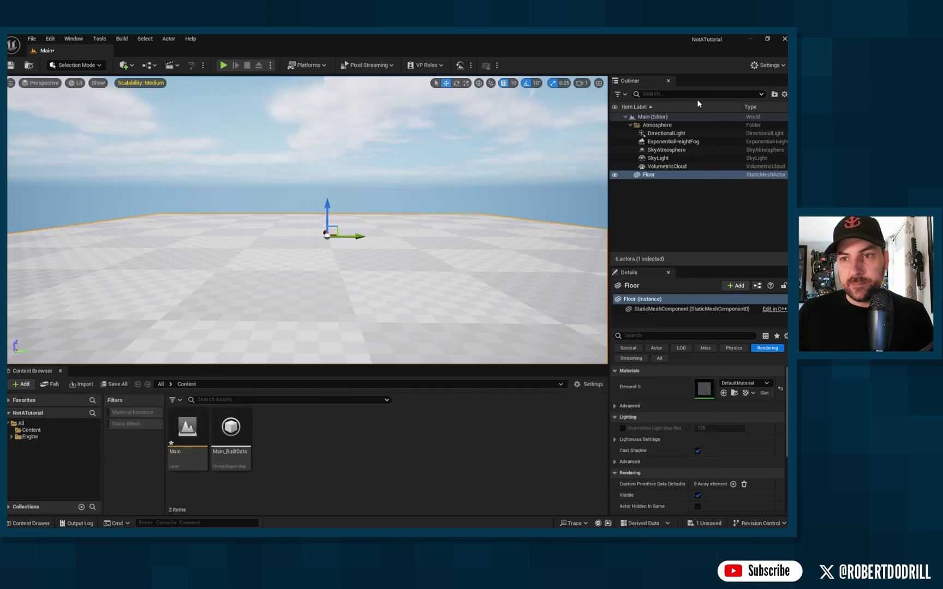
Step: Execute the Python script pbr_loader_ue.py from the UE Test\GS Test Footage folder
left_click(50, 39)
mouse_move(100, 39)
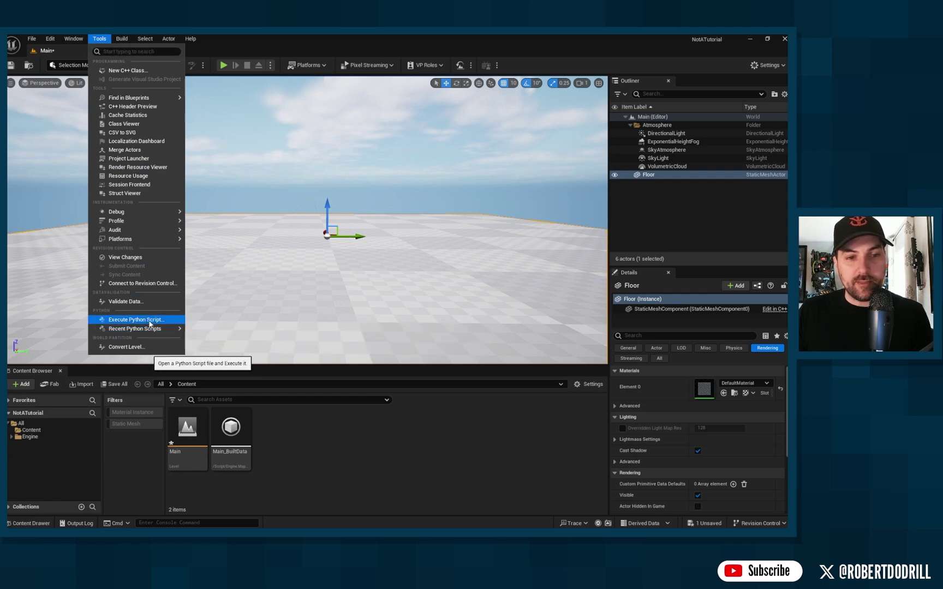
left_click(132, 320)
left_click(172, 65)
left_click(173, 65)
key("Return")
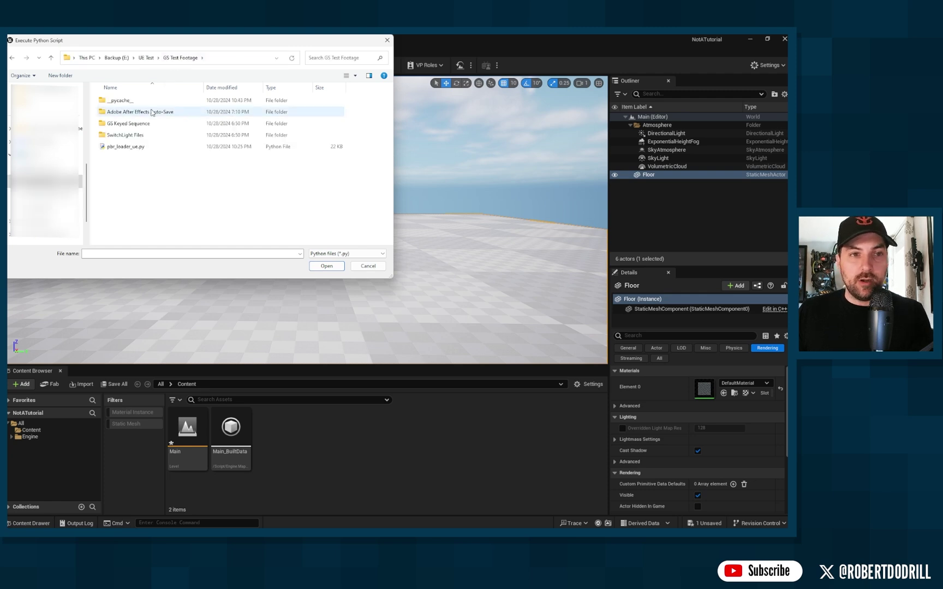
left_click(116, 149)
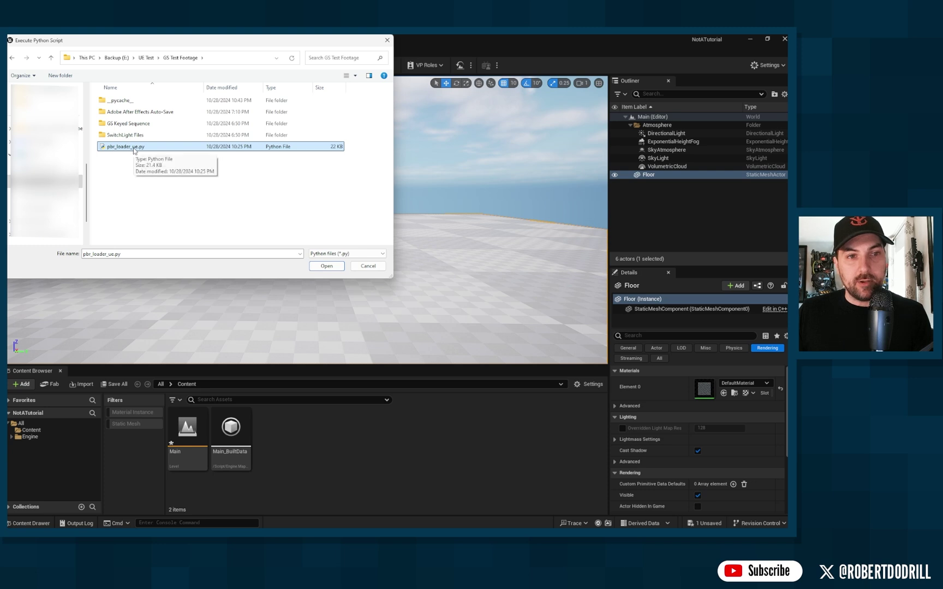
left_click(327, 267)
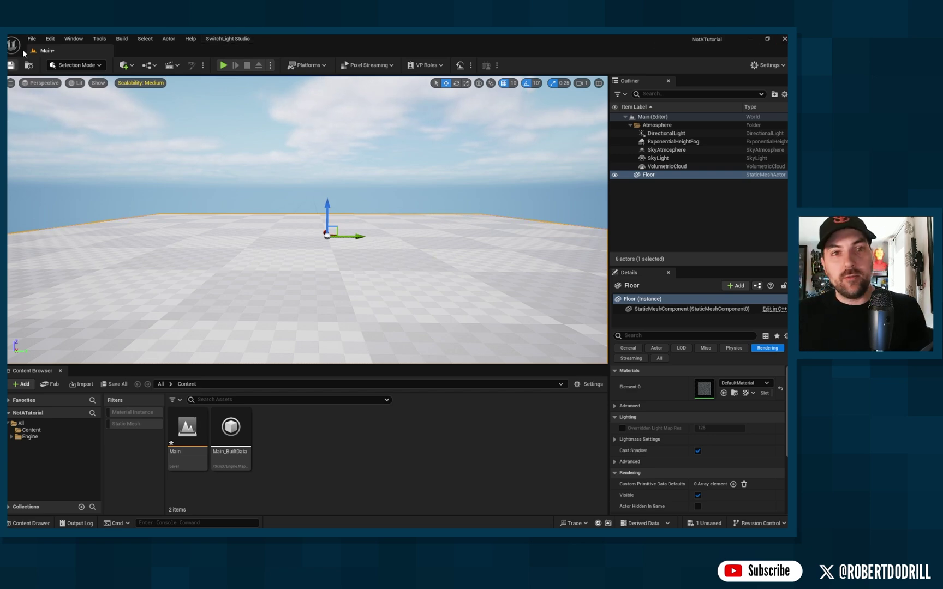
Step: Import the PBR maps from the SwitchLight-Studio-1Nv_ folder inside GS Test Footage\SwitchLight Files
left_click(226, 40)
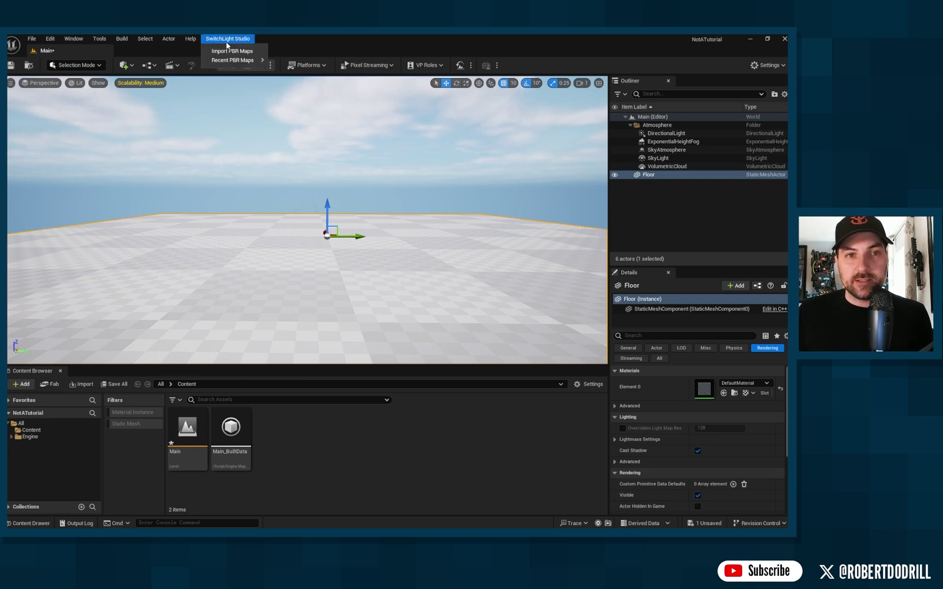
left_click(253, 53)
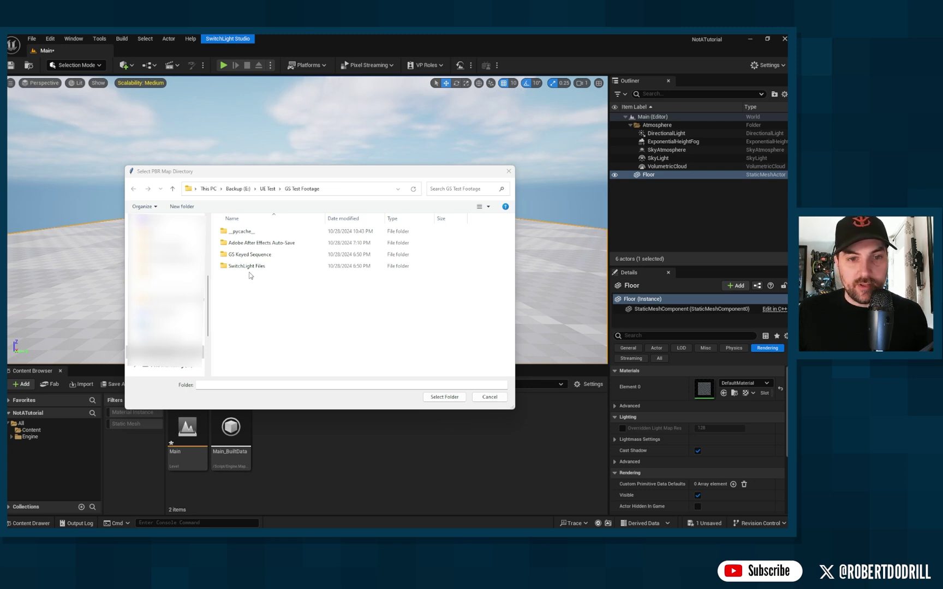
double_click(249, 267)
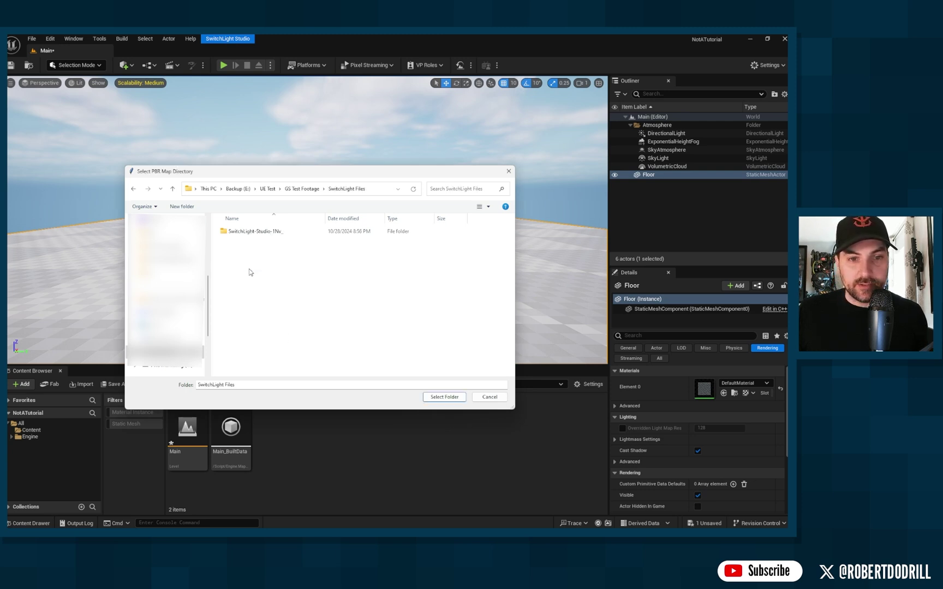
double_click(256, 231)
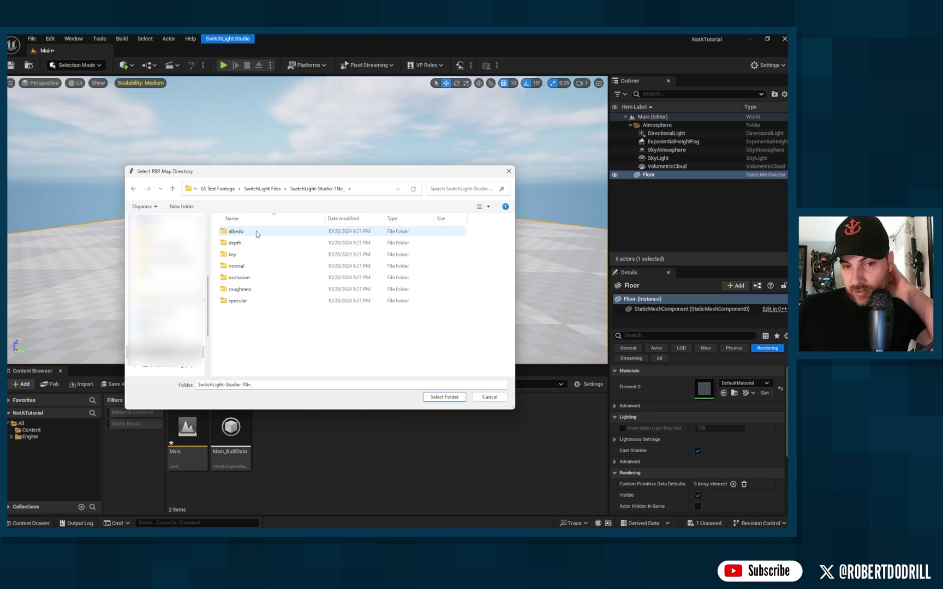
left_click(444, 397)
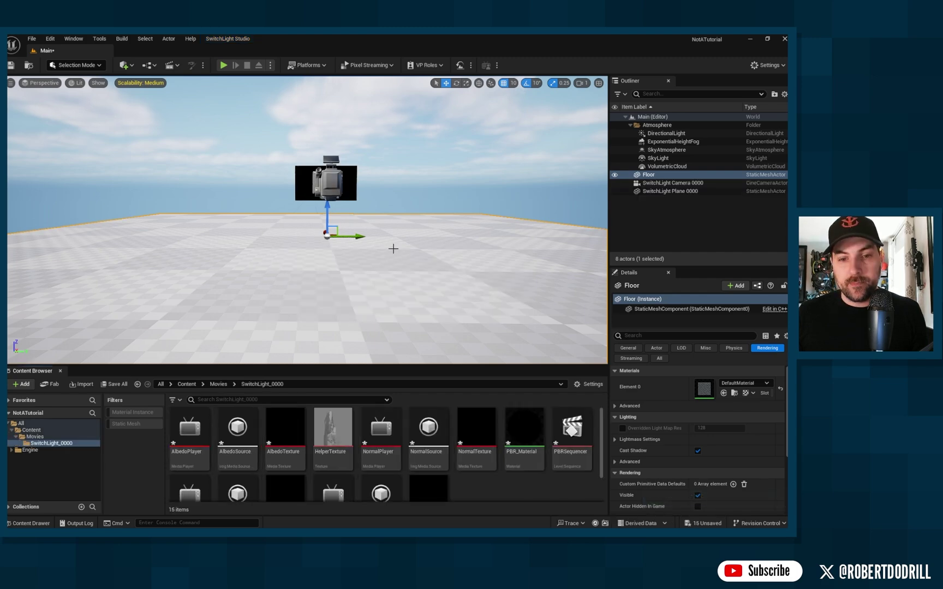
Step: Select the imported SwitchLight camera in the level and open the PBRSequencer level sequence
left_click_drag(362, 213, 333, 147)
right_click_drag(333, 148, 347, 163)
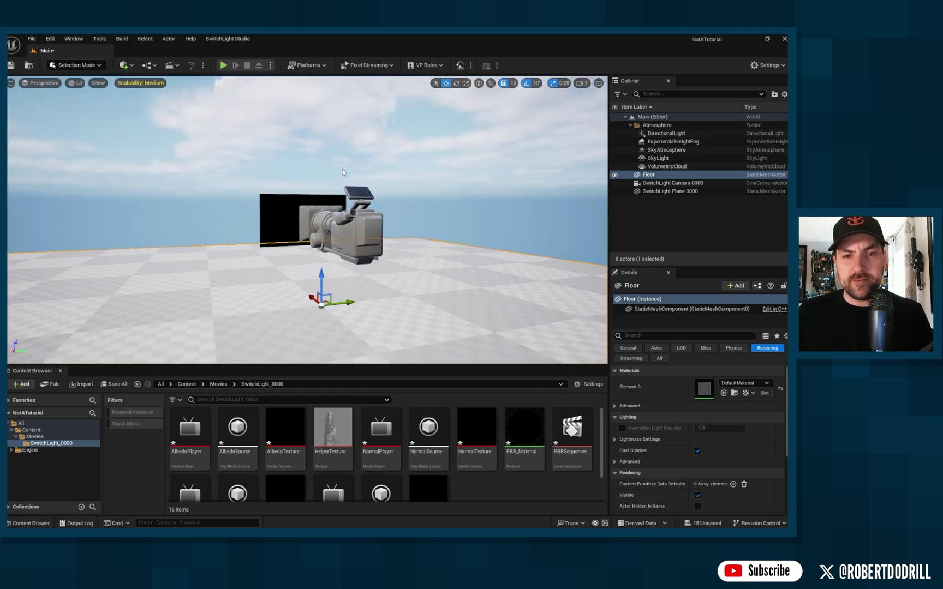
left_click(341, 225)
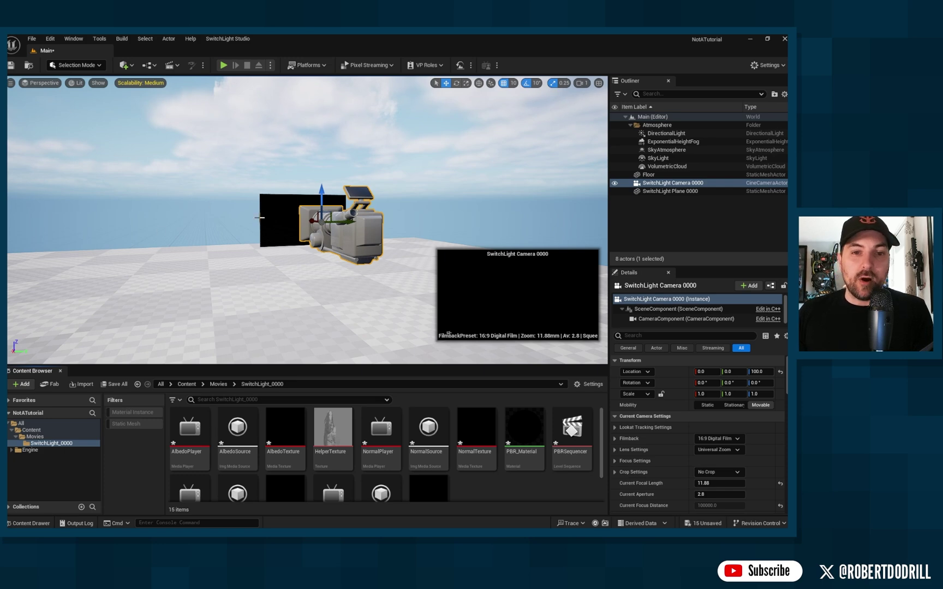
mouse_move(319, 243)
right_mouse_down()
mouse_move(284, 242)
mouse_move(321, 246)
right_mouse_up()
left_click(577, 433)
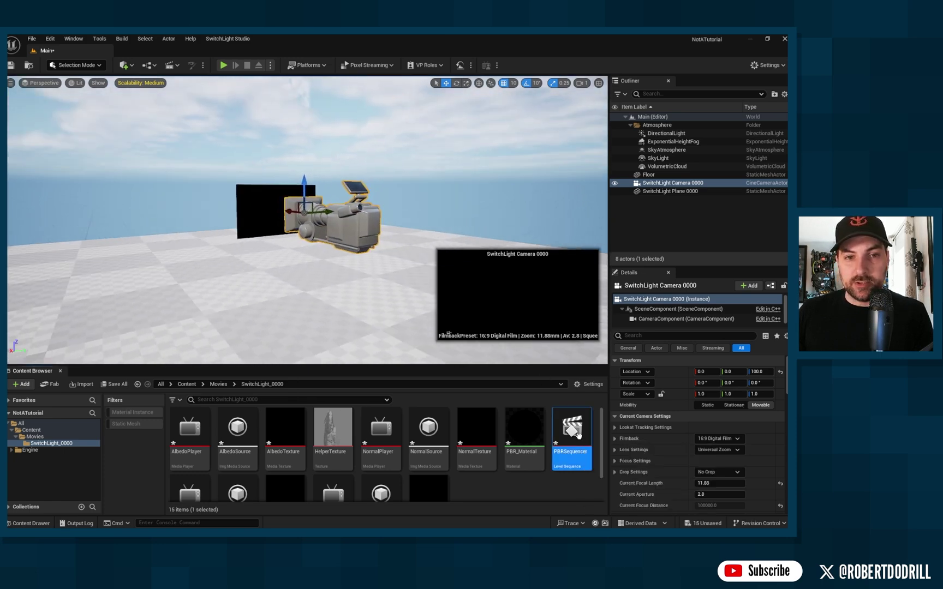
double_click(577, 434)
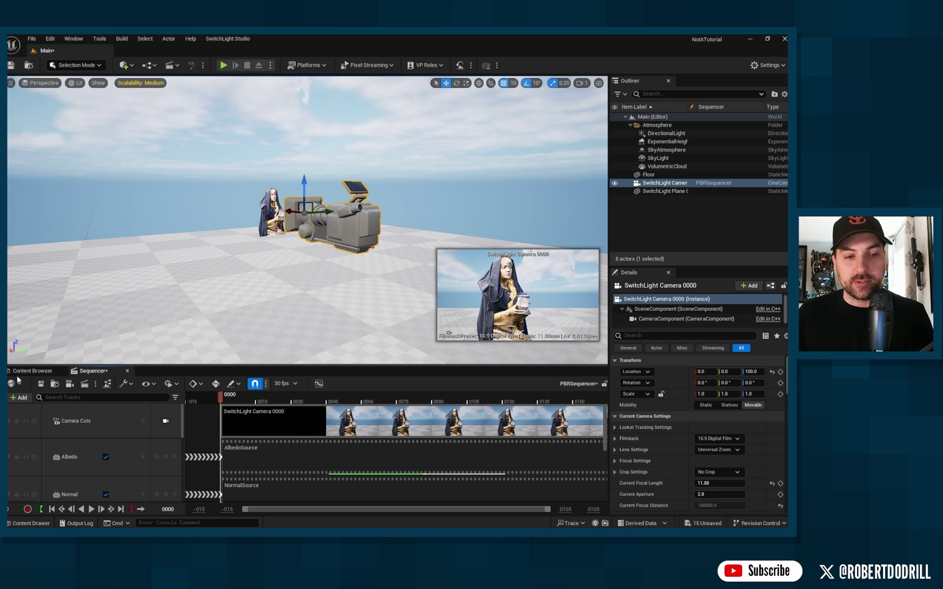
Step: Look through the media players, sources, textures and material in the Movies\SwitchLight_0000 folder
left_click(33, 371)
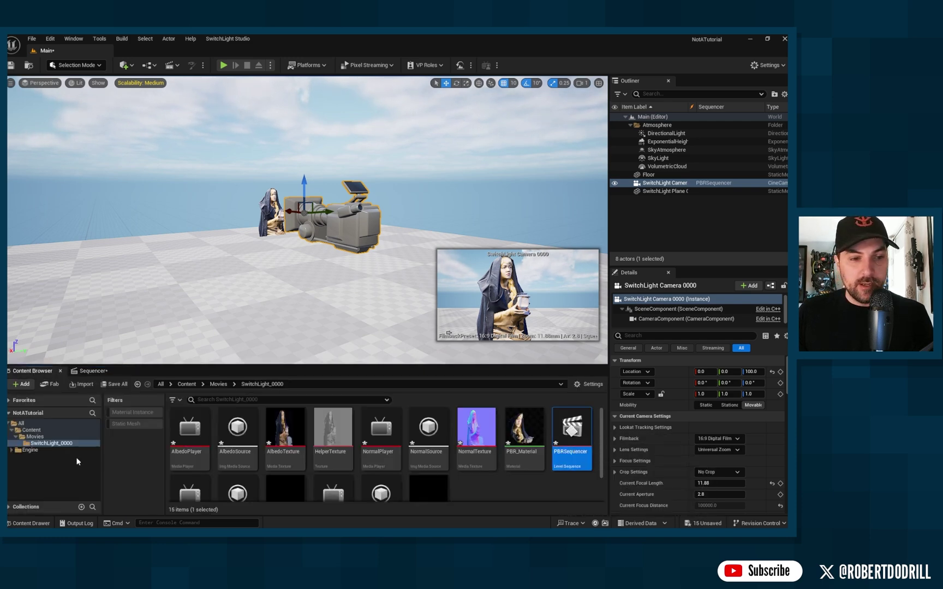
left_click(37, 438)
left_click(27, 443)
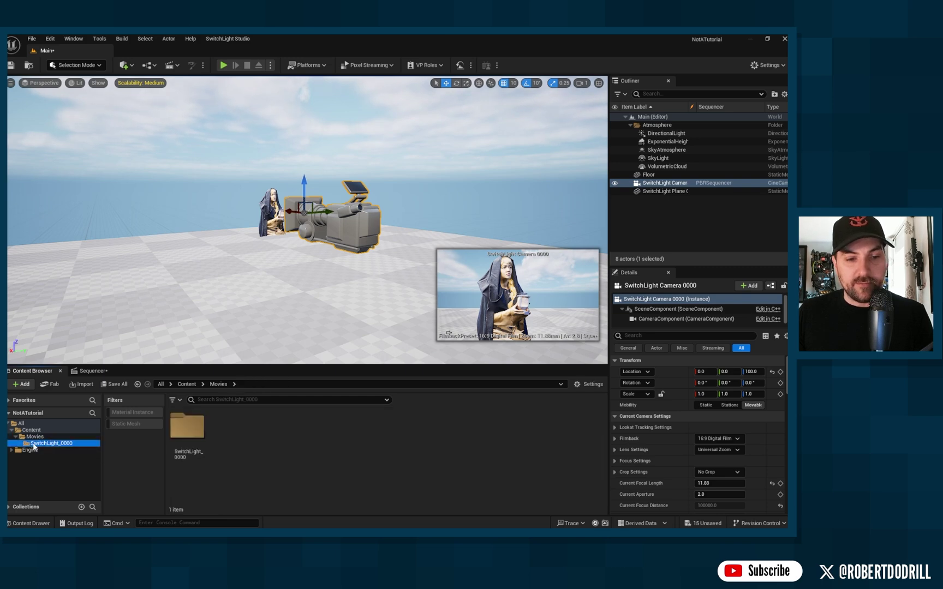
scroll(434, 470, "down", 1)
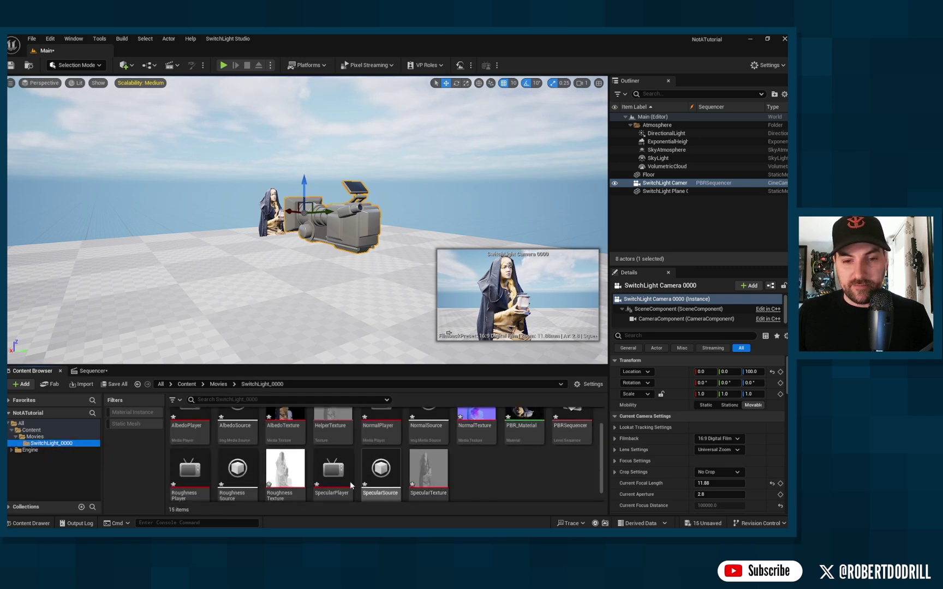
scroll(434, 470, "up", 1)
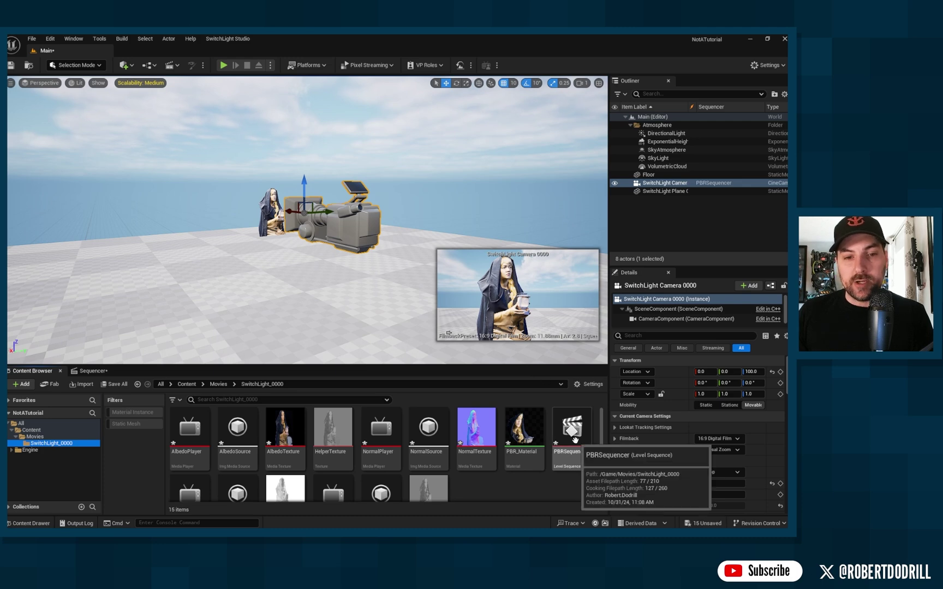
mouse_move(380, 113)
right_mouse_down()
mouse_move(350, 115)
mouse_move(371, 114)
right_mouse_up()
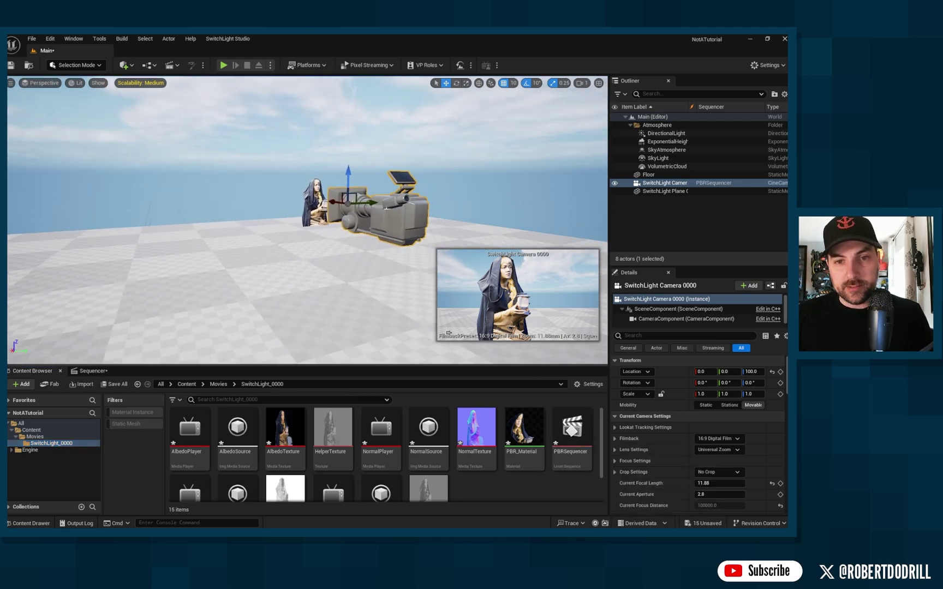
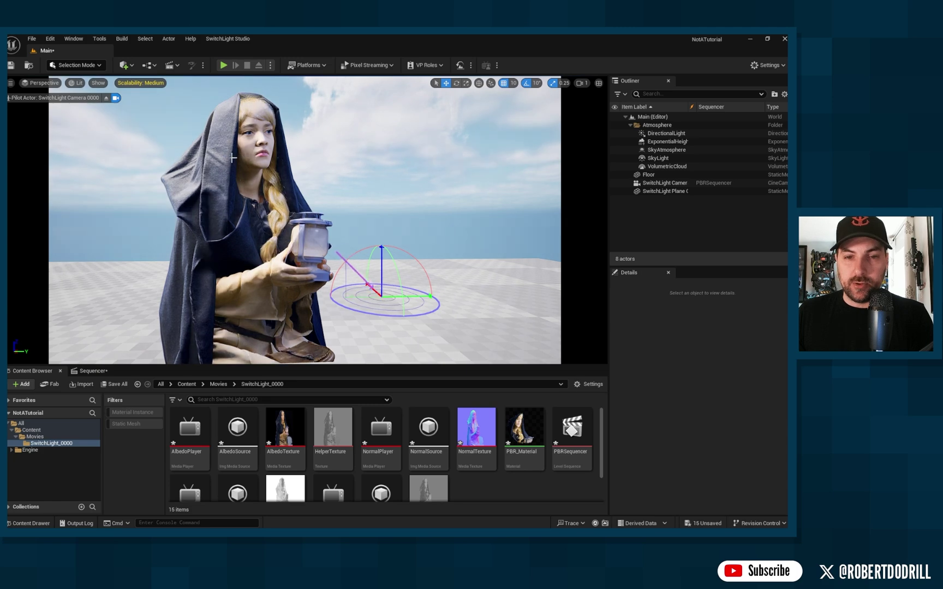
Step: Select SwitchLight Camera 0000 in the level's actor list and review its settings
left_click(668, 183)
scroll(668, 455, "down", 2)
scroll(665, 410, "up", 2)
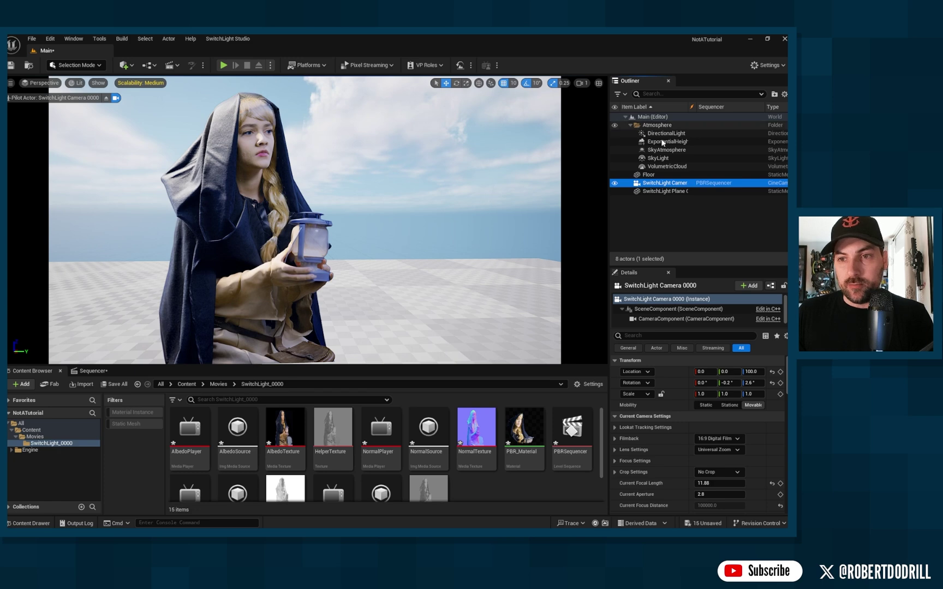
left_click(679, 199)
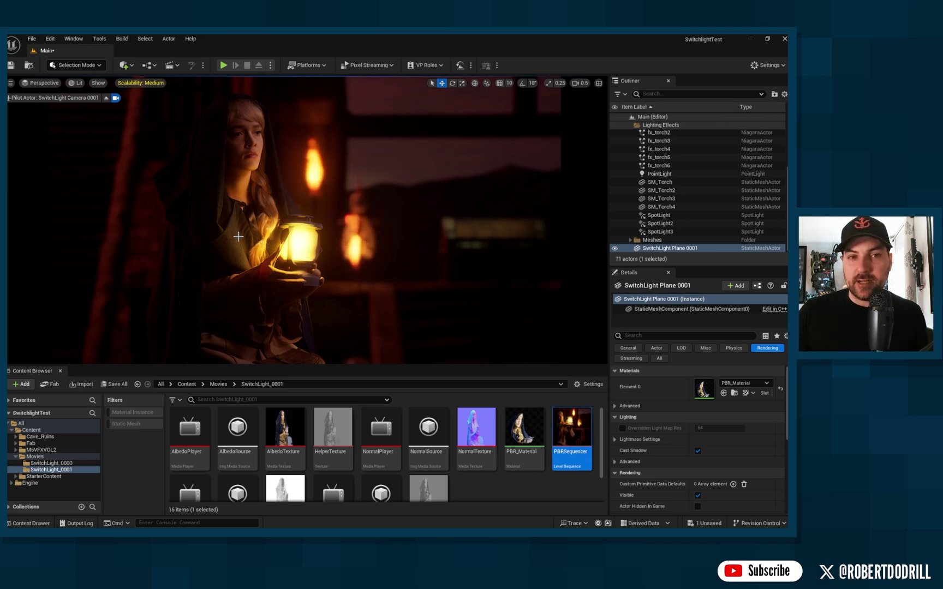
Step: Select the PointLight inside the woman's lantern and set its Y location to 4
left_click(298, 240)
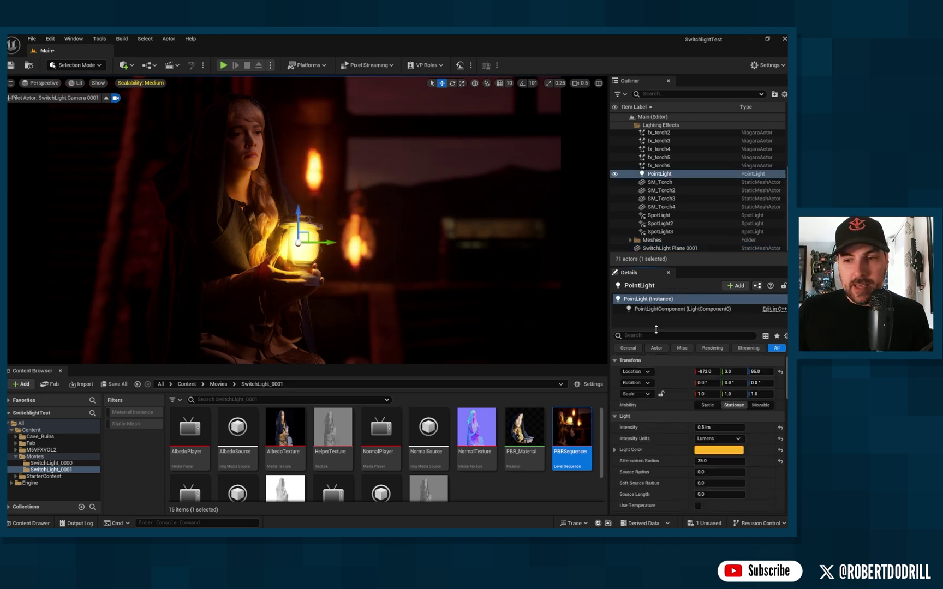
left_click(666, 176)
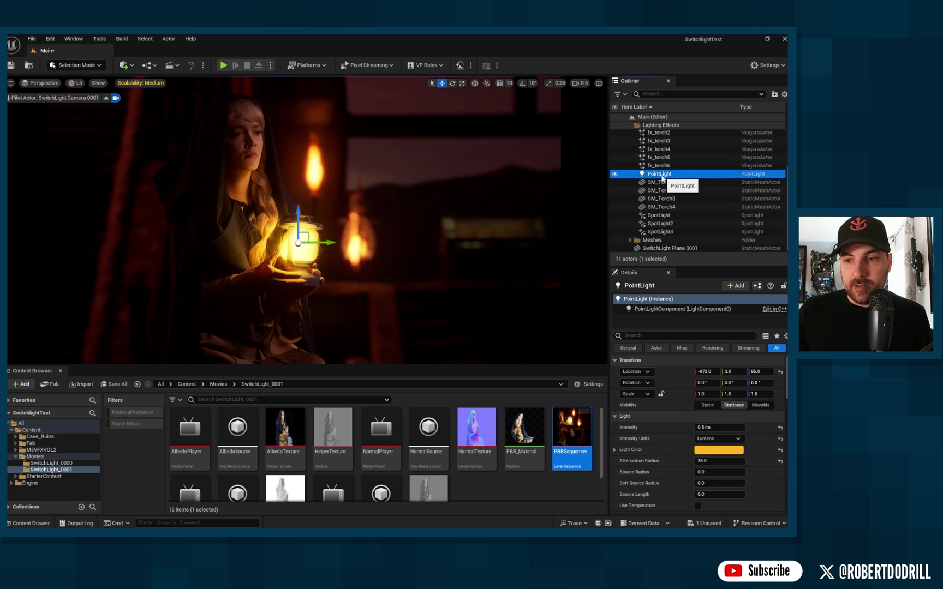
left_click(734, 372)
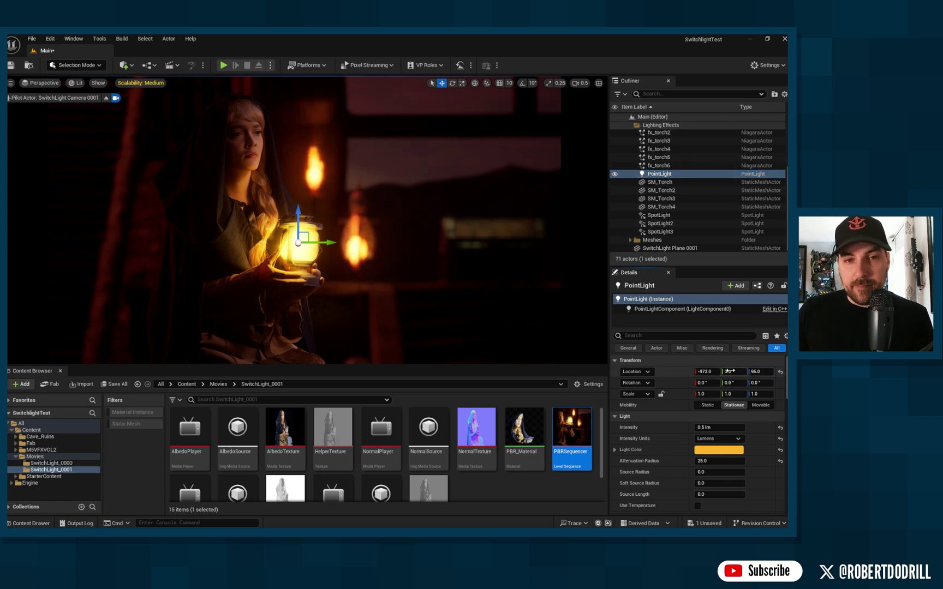
type("0")
key("Return")
mouse_move(734, 372)
left_mouse_down()
mouse_move(715, 371)
mouse_move(736, 372)
left_mouse_up()
Step: Try the point light at X location -1006 and at Z location 109, restoring its position each time
left_click(706, 371)
type("-1003")
key("Return")
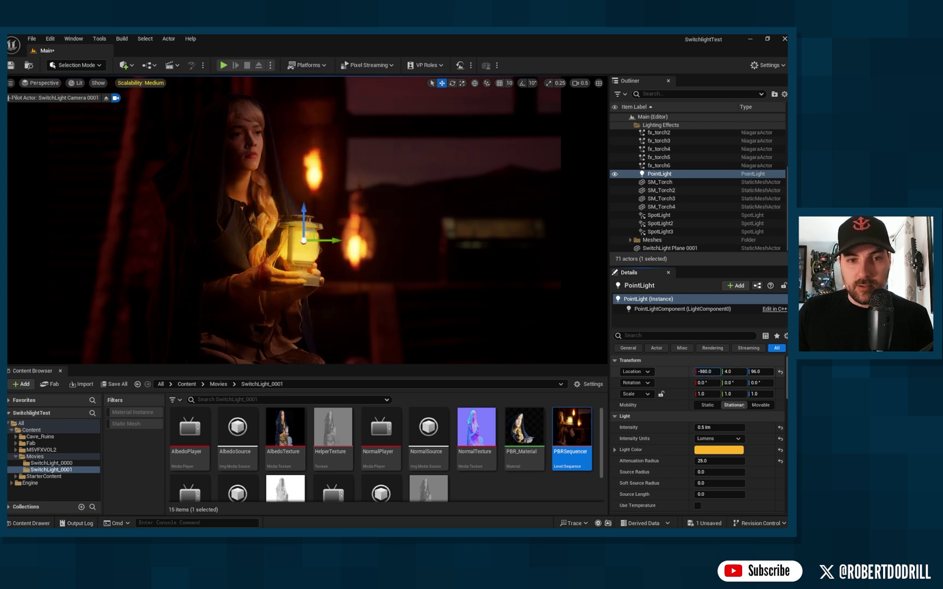
left_click(706, 372)
type("-1006")
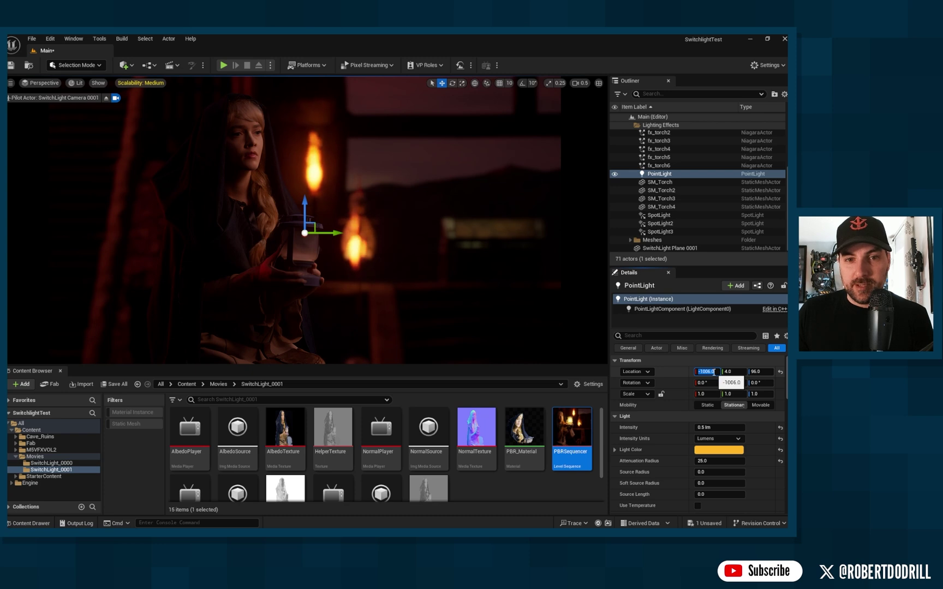
key("Return")
key("ctrl+z")
key("ctrl+z")
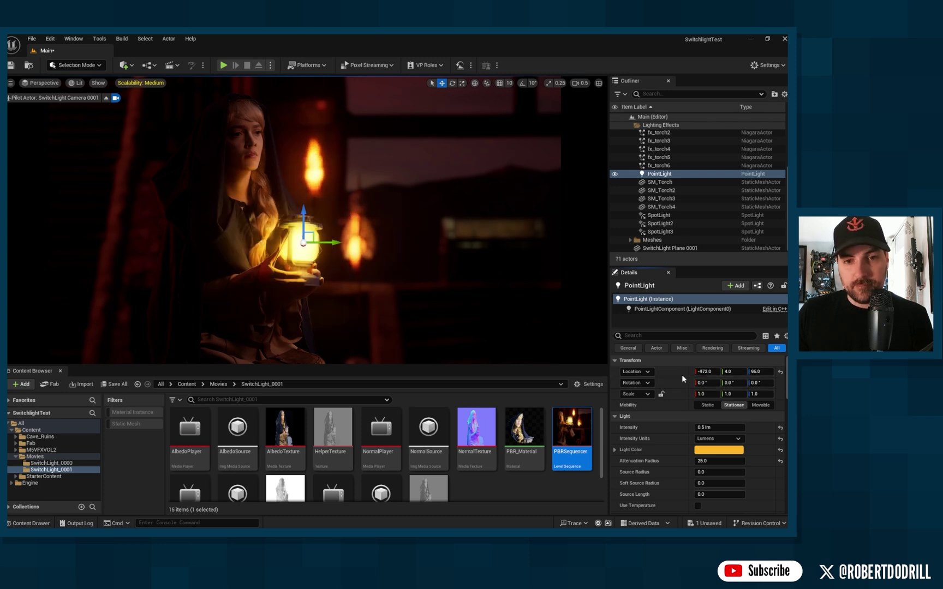
left_click_drag(758, 371, 754, 371)
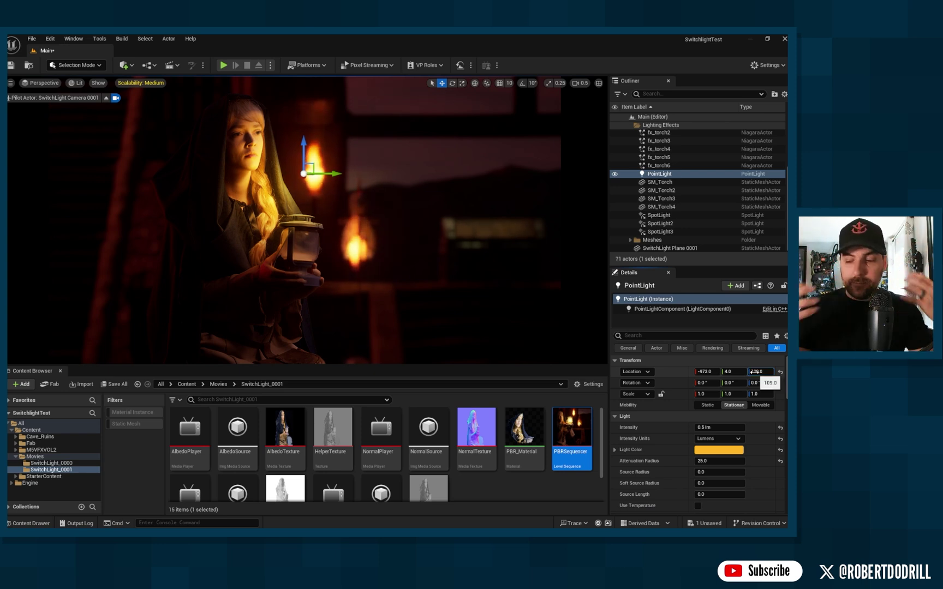
left_click_drag(754, 372, 753, 372)
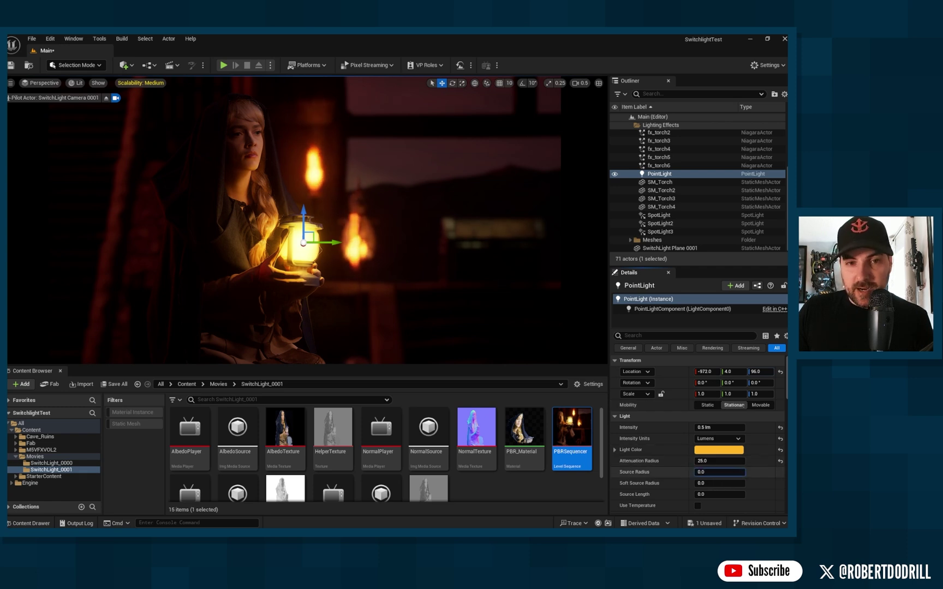
Step: Give the point light a source radius of 272, an intensity of about 0.5 lm and a light blue color (Hex sRGB 688AFFFF)
mouse_move(710, 472)
left_mouse_down()
mouse_move(731, 472)
mouse_move(710, 472)
left_mouse_up()
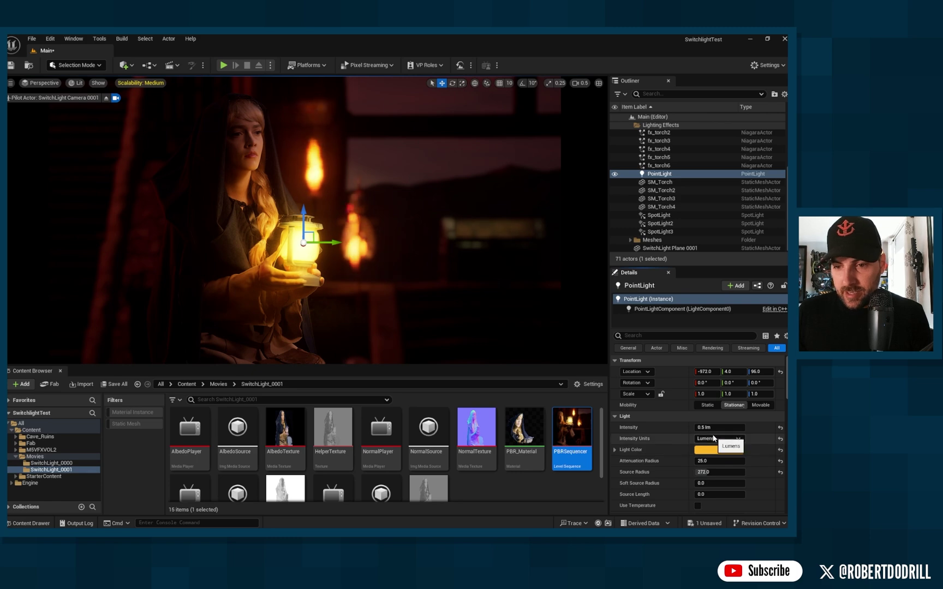
mouse_move(708, 429)
left_mouse_down()
mouse_move(736, 429)
mouse_move(708, 429)
left_mouse_up()
left_click(719, 450)
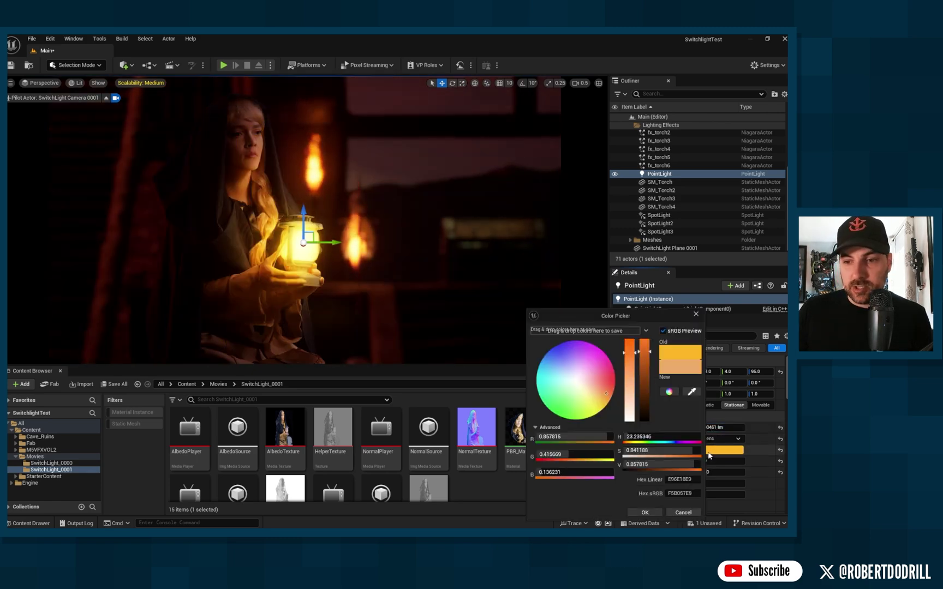
left_click_drag(581, 392, 555, 356)
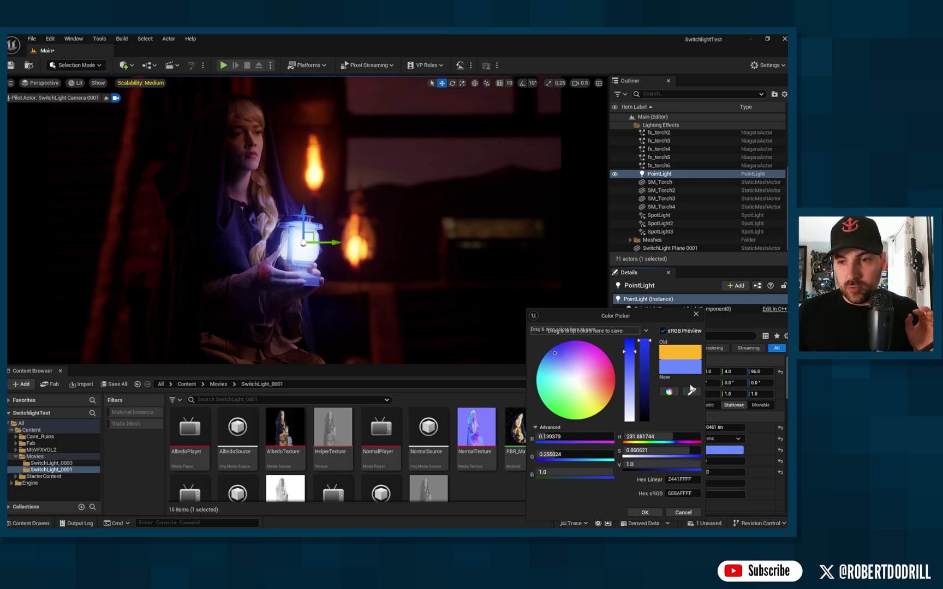
left_click(697, 314)
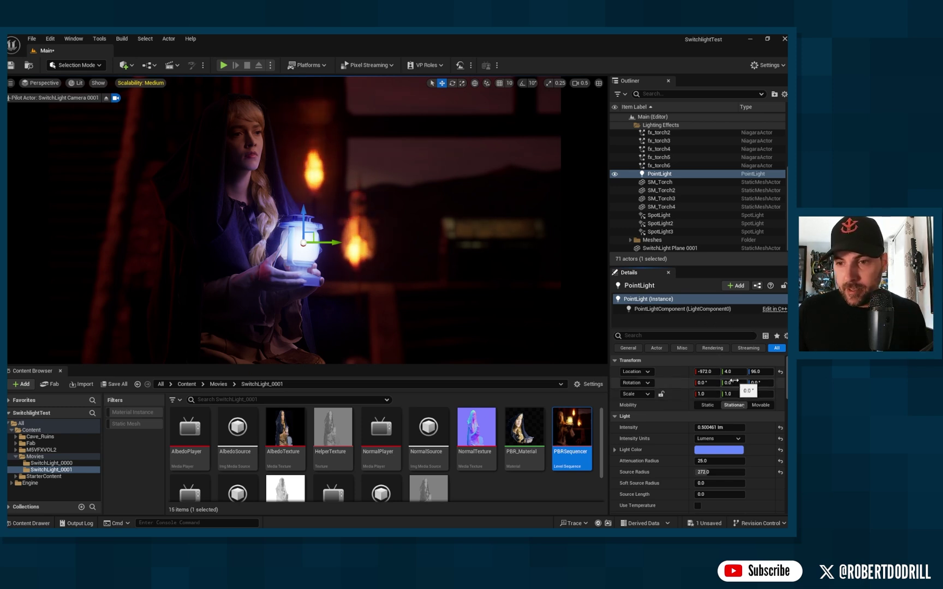
Step: Move the point light behind the woman's hood to about location X -961, Y -23, Z 118
mouse_move(732, 372)
left_mouse_down()
mouse_move(712, 371)
mouse_move(776, 372)
mouse_move(738, 372)
mouse_move(763, 372)
mouse_move(751, 371)
left_mouse_up()
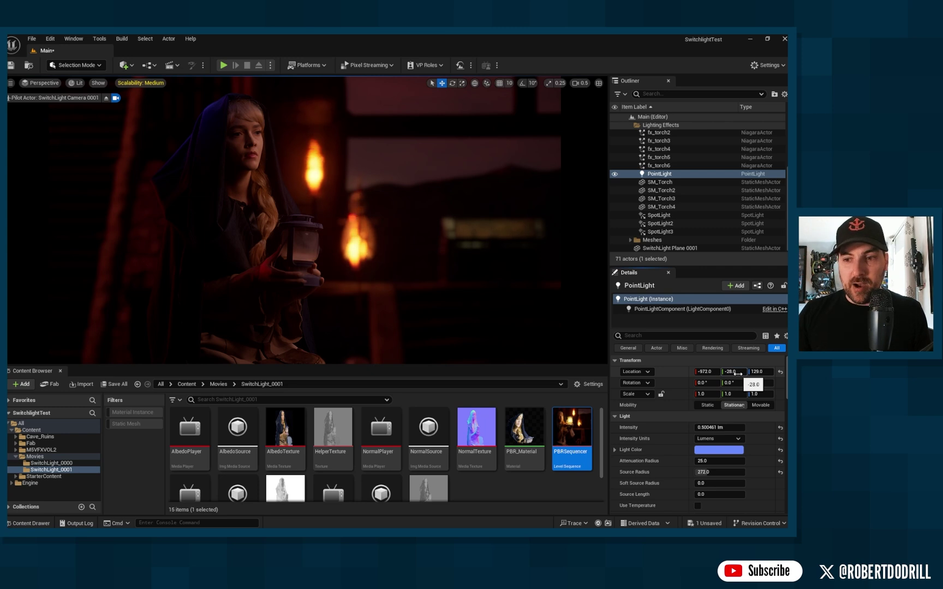
left_click_drag(738, 374, 704, 372)
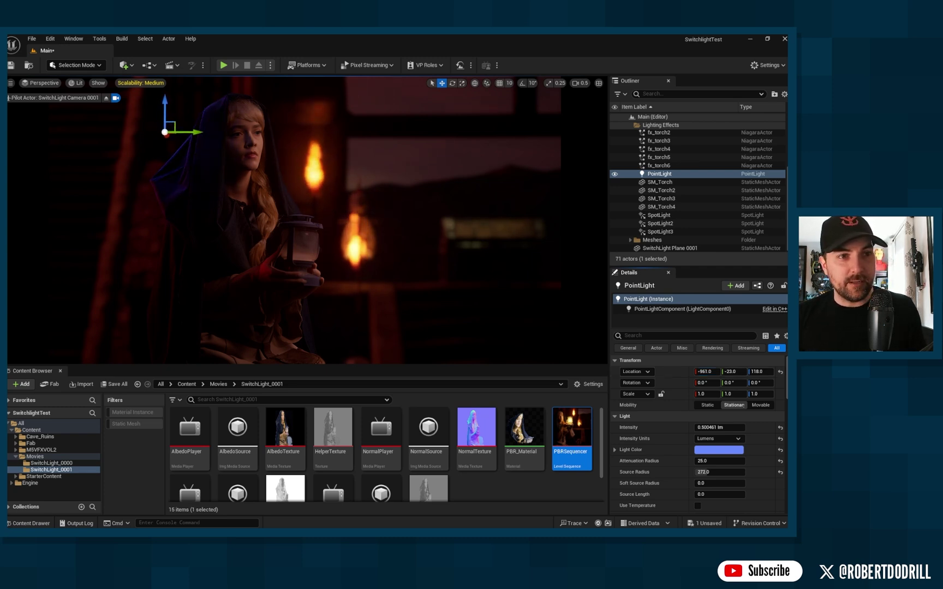
Step: Stop piloting the SwitchLight camera and examine the woman's image plane and the point light from the side
left_click(41, 83)
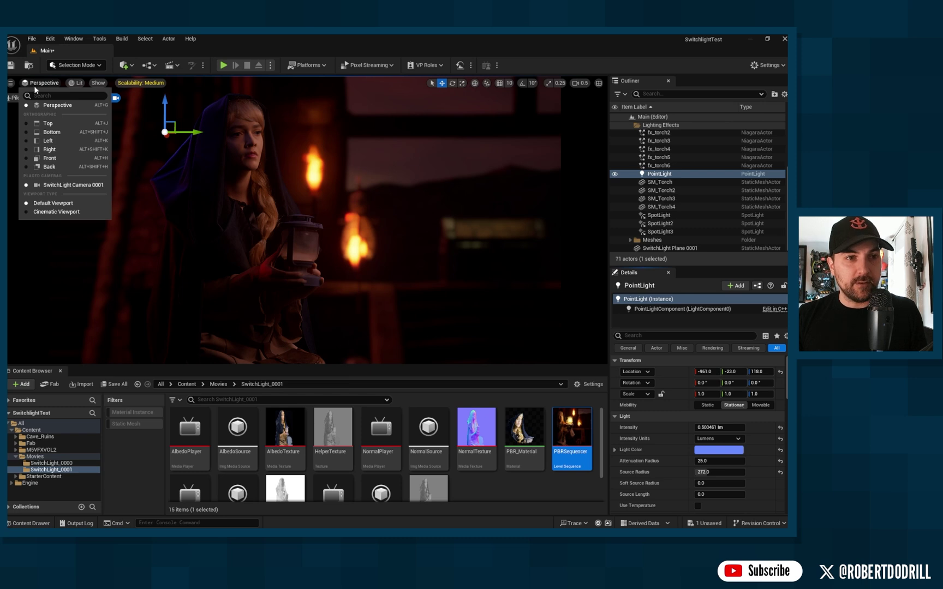
left_click(34, 85)
left_click(103, 98)
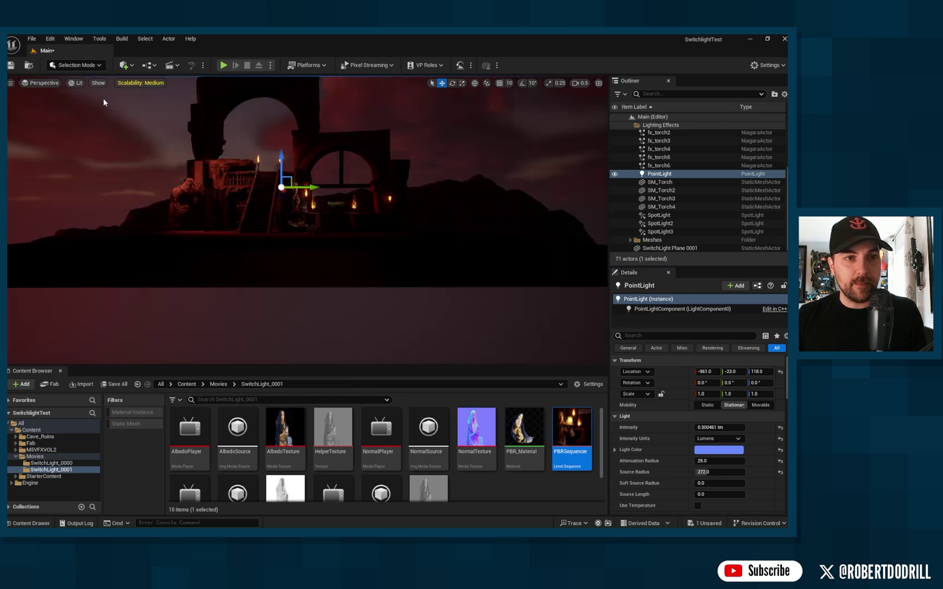
right_click_drag(289, 226, 289, 227)
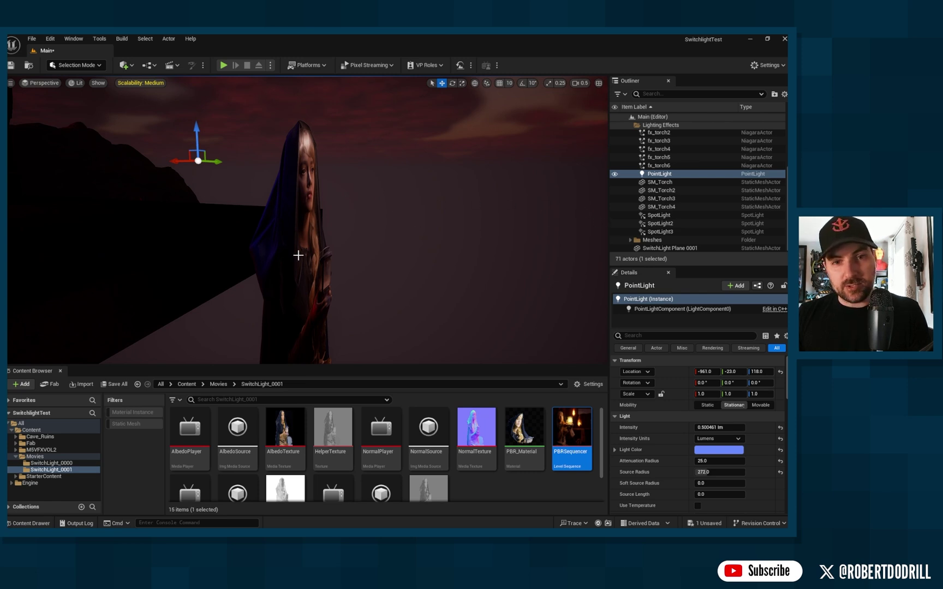
right_click_drag(317, 164, 317, 184)
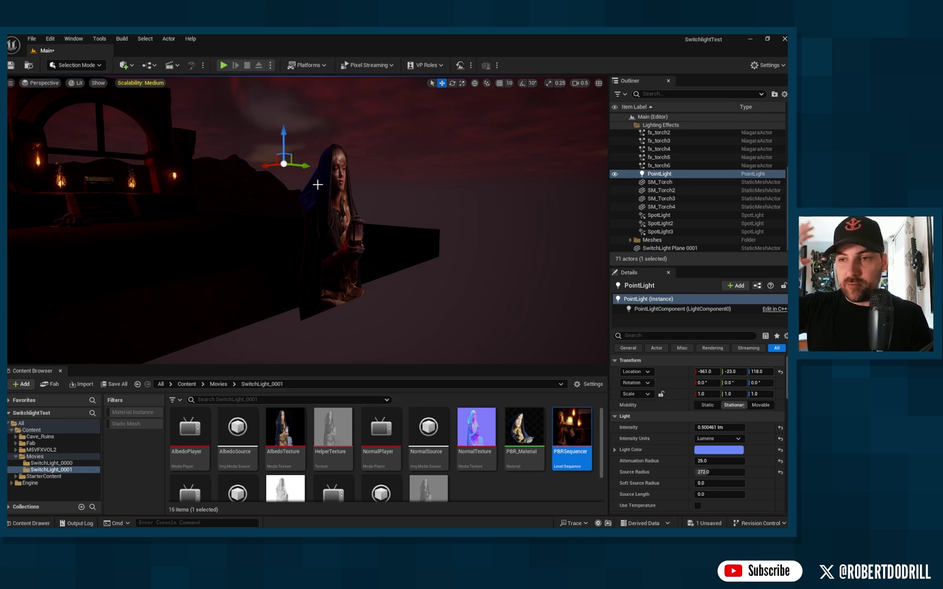
Step: Return the view to SwitchLight Camera 0001 and adjust the point light's intensity
left_click(34, 87)
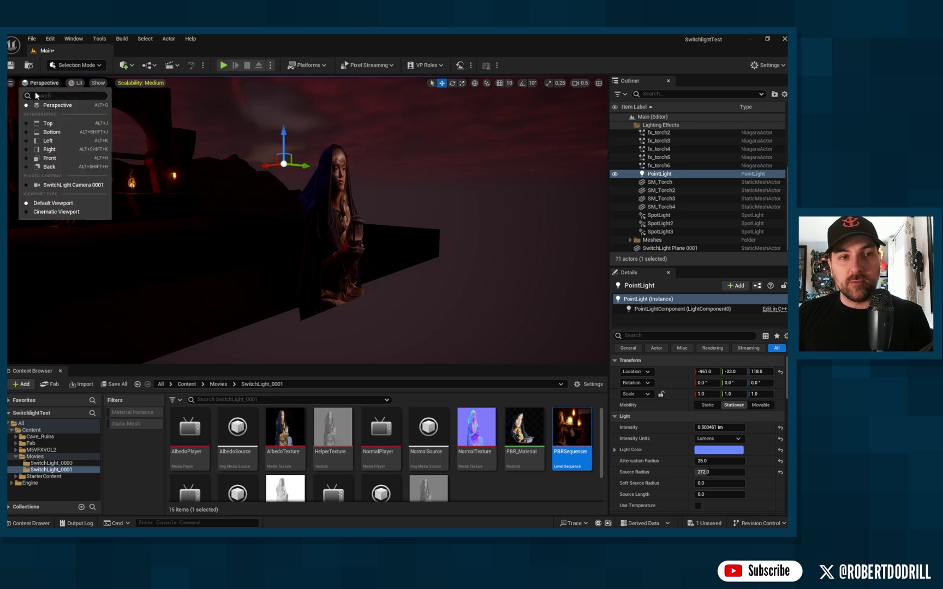
left_click(65, 185)
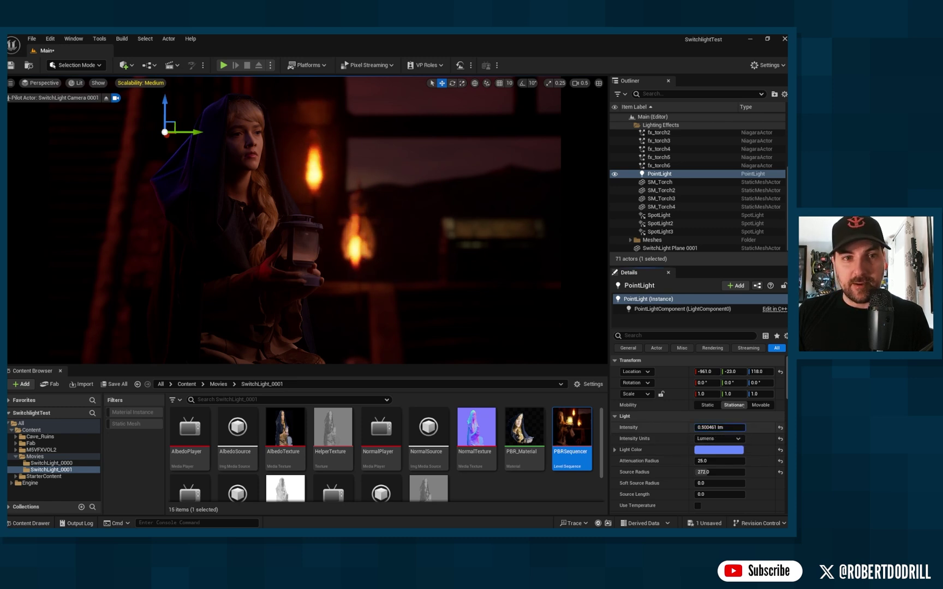
mouse_move(720, 427)
left_mouse_down()
mouse_move(739, 427)
mouse_move(682, 427)
mouse_move(706, 427)
left_mouse_up()
left_click(705, 428)
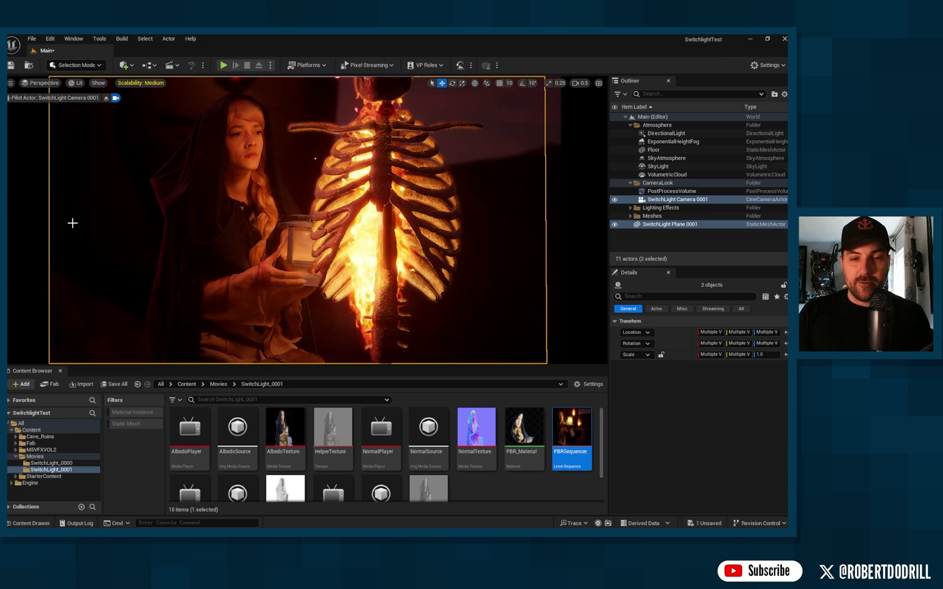
Step: Leave the SwitchLight Camera 0001 view and look at the surrounding set with the staircase and torches
left_click(105, 98)
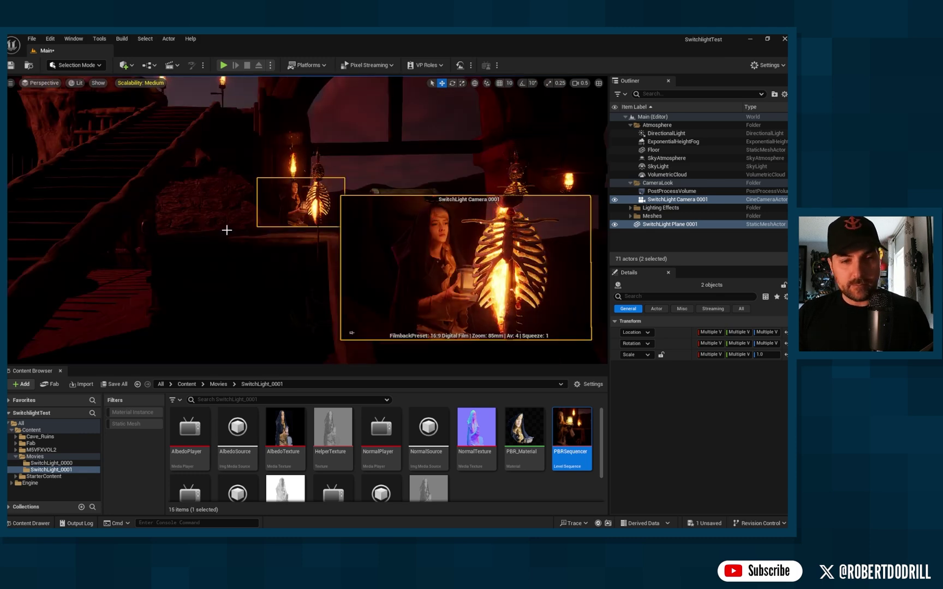
mouse_move(226, 228)
right_mouse_down()
mouse_move(229, 212)
mouse_move(185, 213)
mouse_move(219, 216)
right_mouse_up()
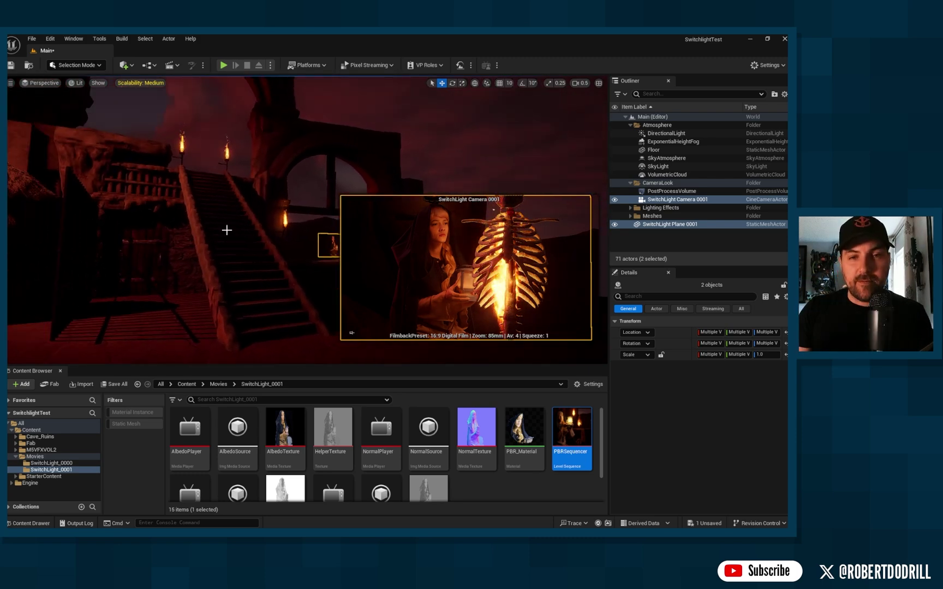